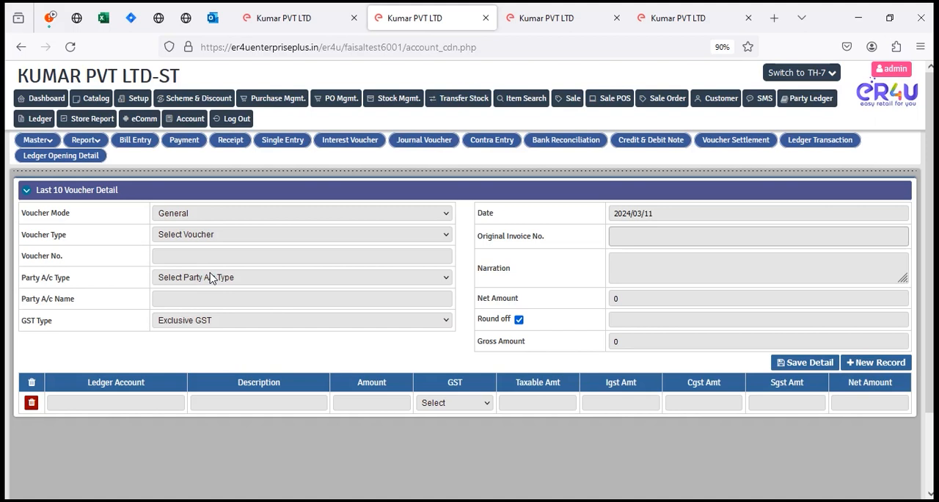
Step: Set the voucher's party account type to Supplier and its voucher type to Debit Note
click(210, 277)
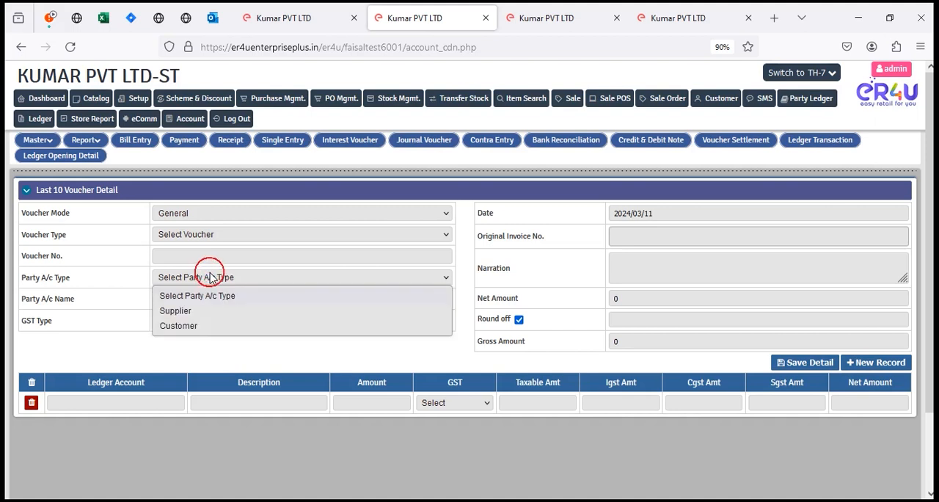
click(178, 311)
click(215, 233)
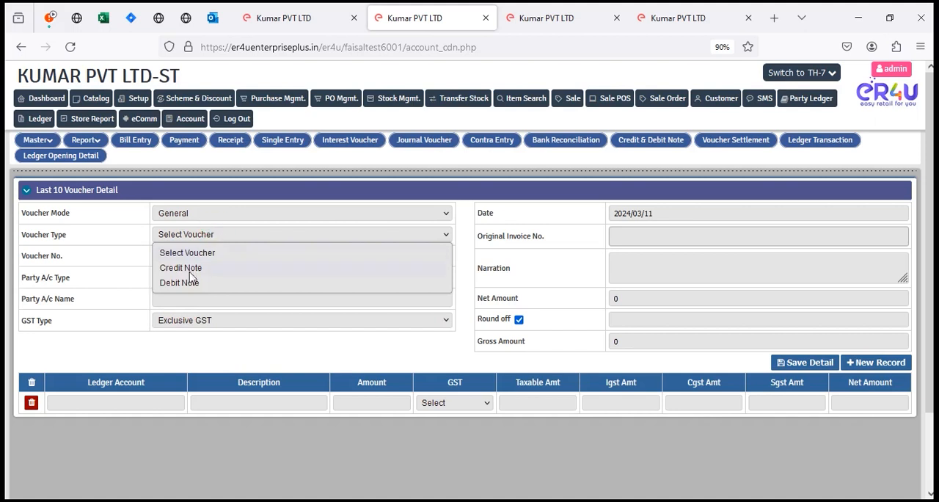
click(193, 283)
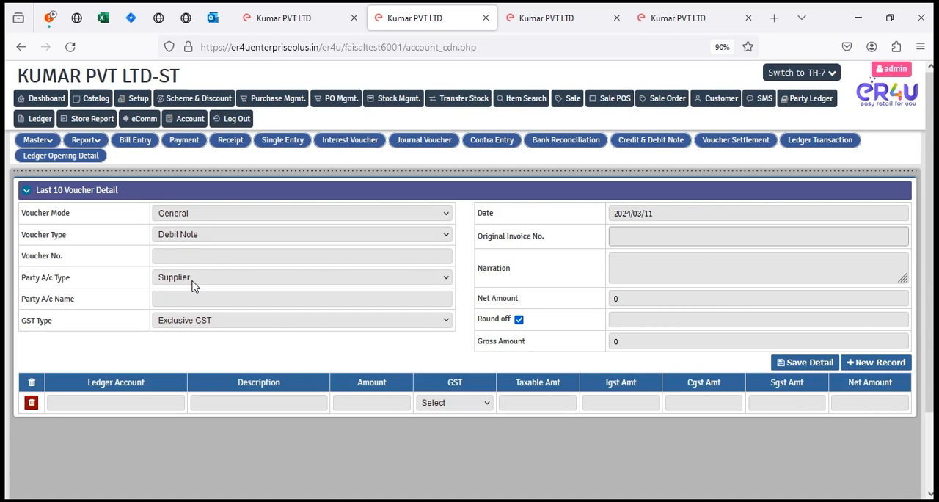
Step: Open a new purchase entry and choose an existing supplier for it
click(260, 104)
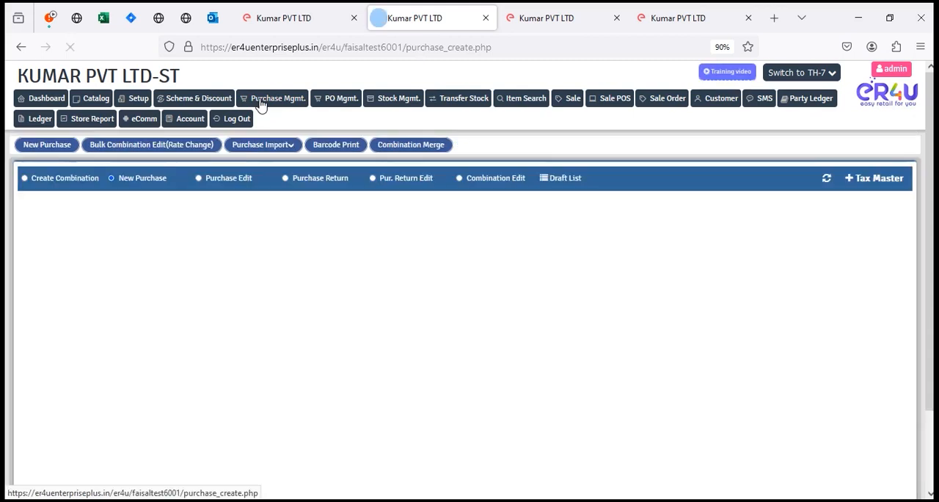
scroll(262, 104, down, 2)
scroll(126, 283, up, 1)
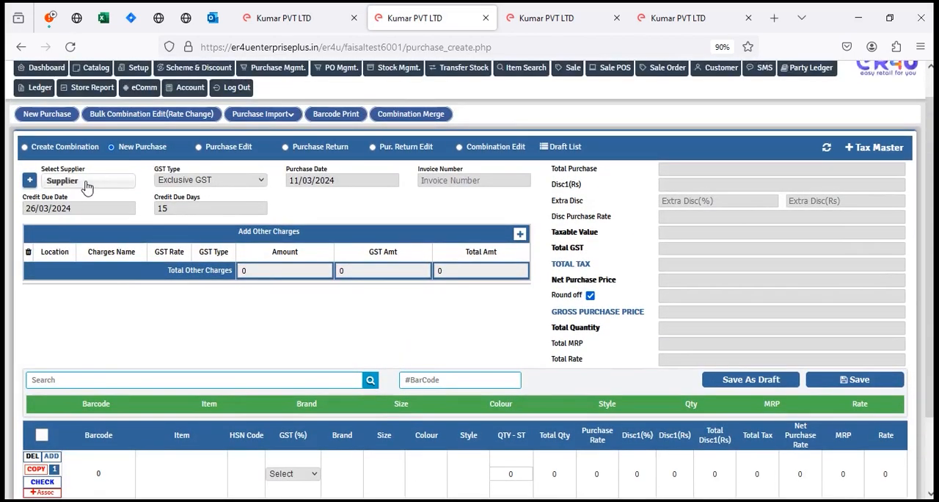
click(85, 181)
click(93, 232)
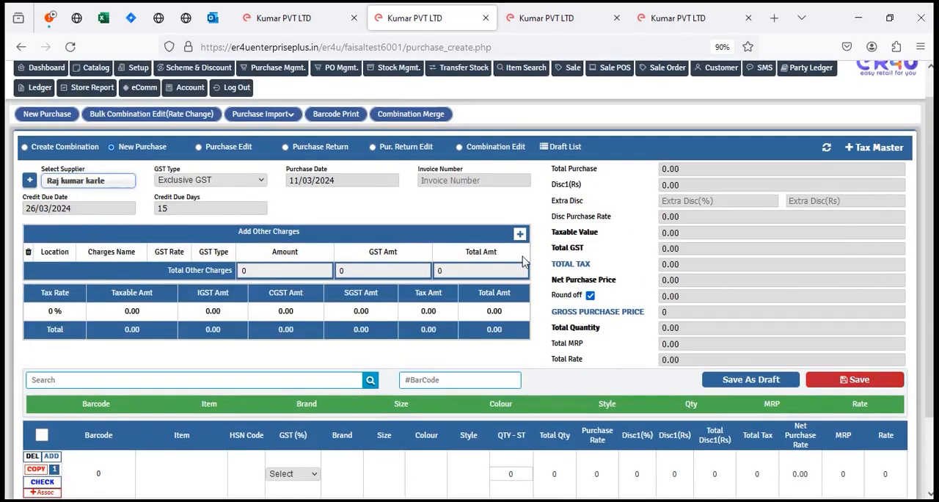
scroll(251, 261, down, 1)
scroll(250, 262, down, 1)
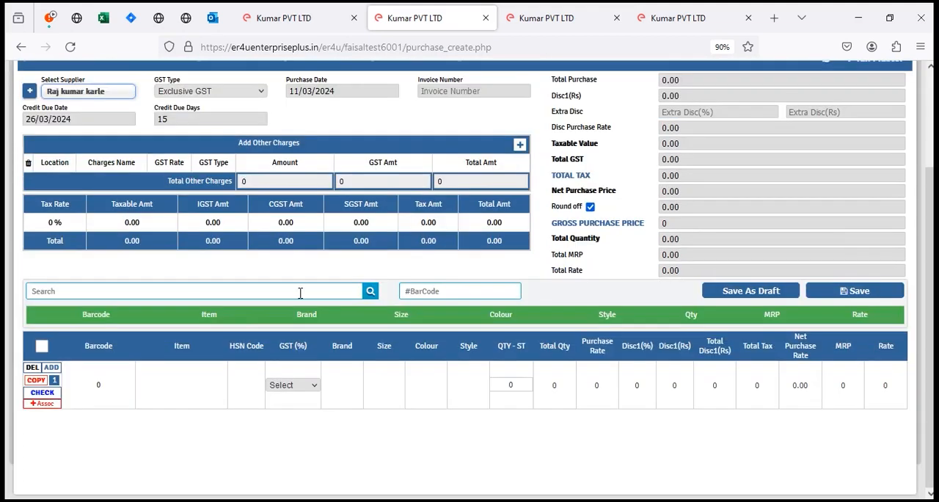
Step: Start adding a new supplier from the purchase entry and enter the supplier's name, address and mobile number
click(28, 94)
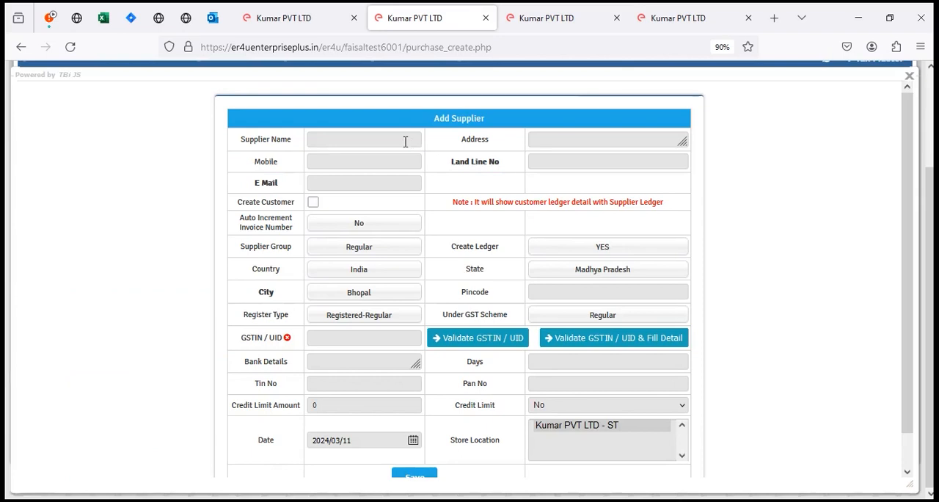
click(404, 140)
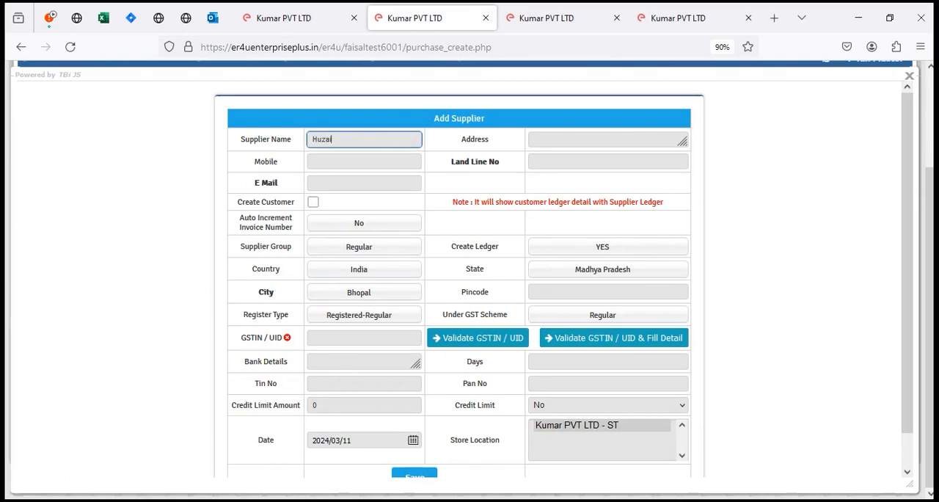
key(Tab)
text(999)
key(Tab)
text(9999999999)
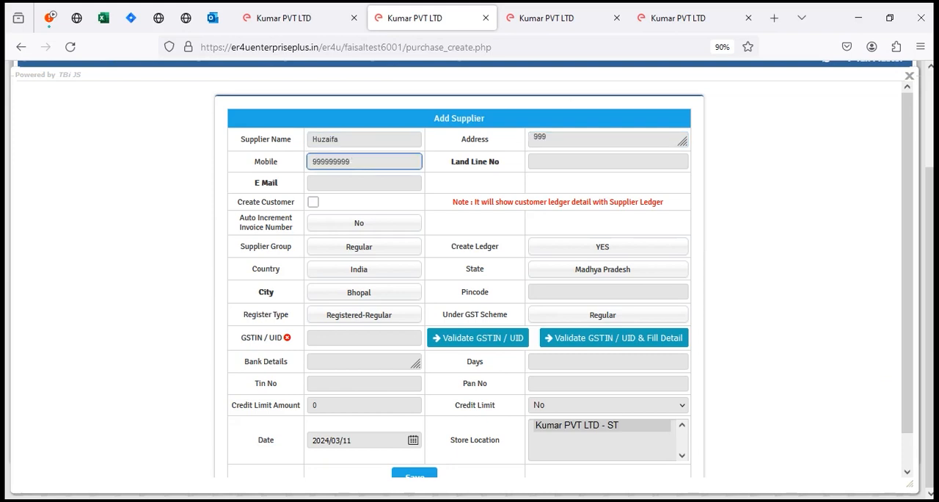
Step: Set the new supplier's register type to unregistered, save the supplier and close the supplier form
click(324, 317)
click(367, 365)
scroll(487, 270, down, 1)
click(415, 441)
click(589, 300)
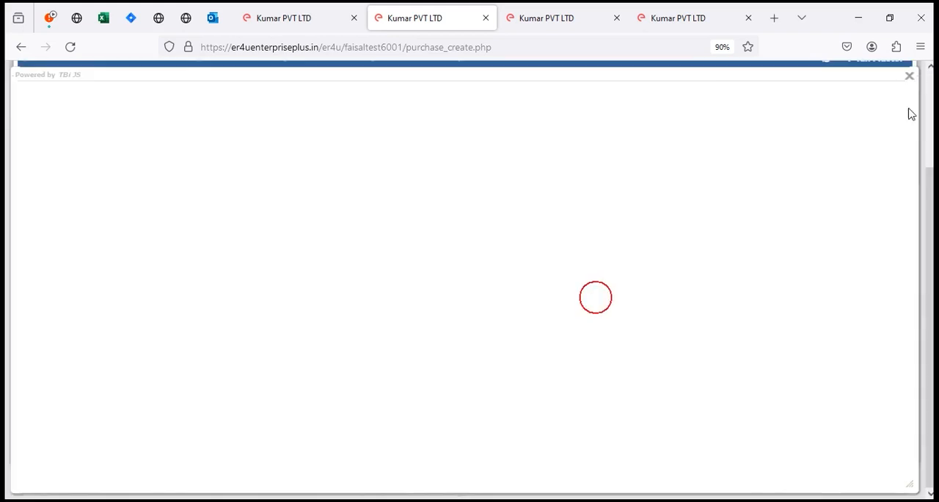
click(909, 77)
Step: Find the newly added supplier and select it for the purchase
scroll(134, 287, up, 3)
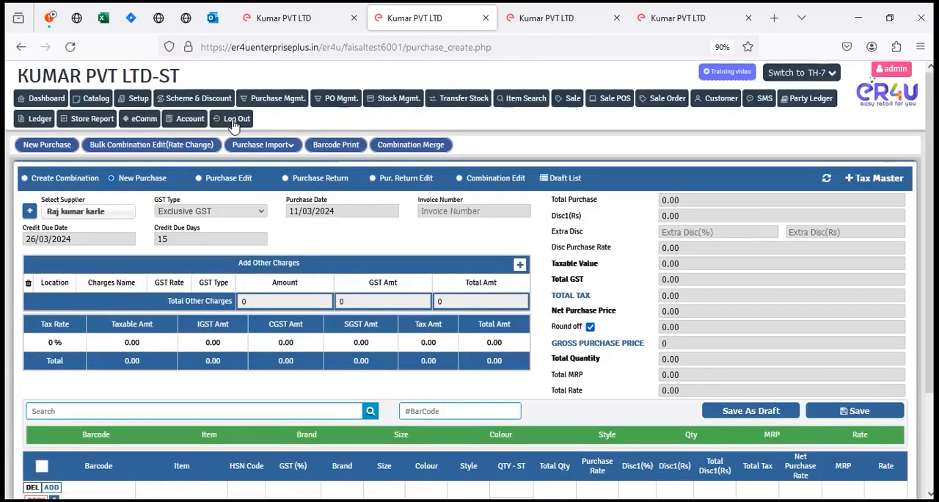
click(94, 211)
text(huiz)
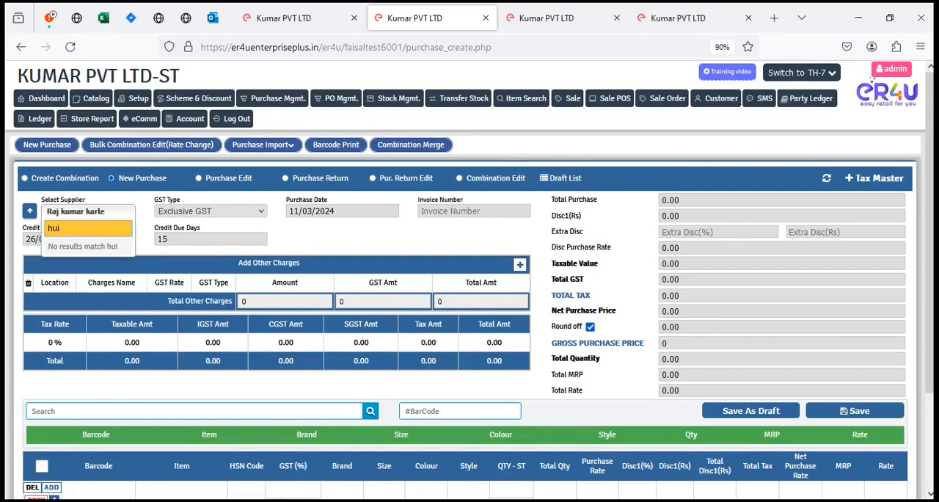
key(BackSpace)
key(BackSpace)
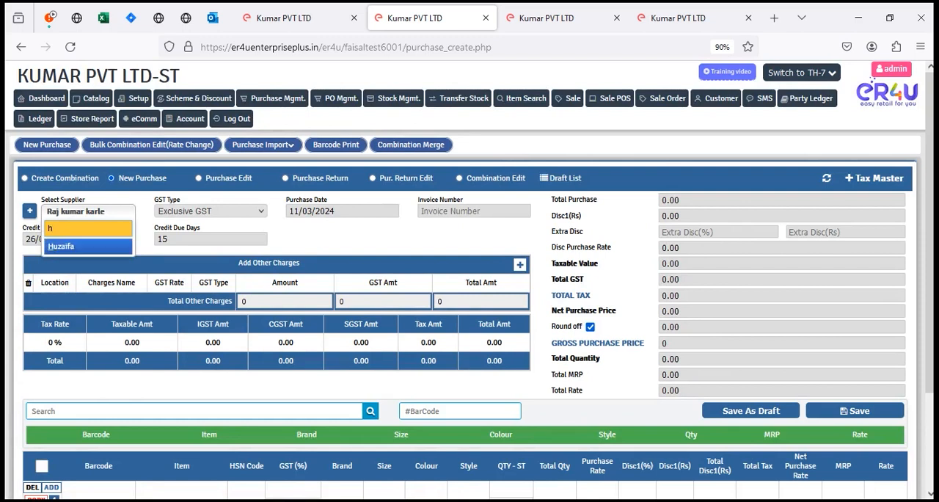
text(uz)
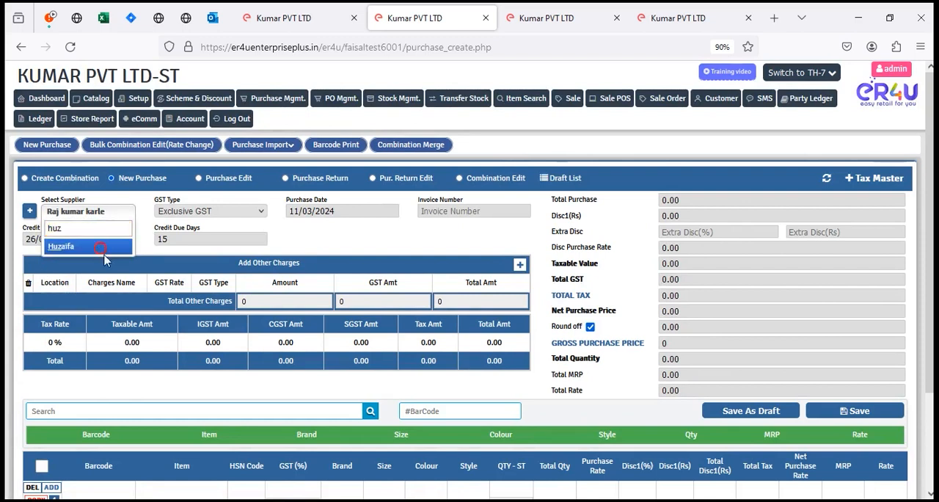
click(61, 246)
Step: Enter the item Test 6000 in the first purchase row with a quantity of 10
scroll(172, 390, down, 2)
click(172, 390)
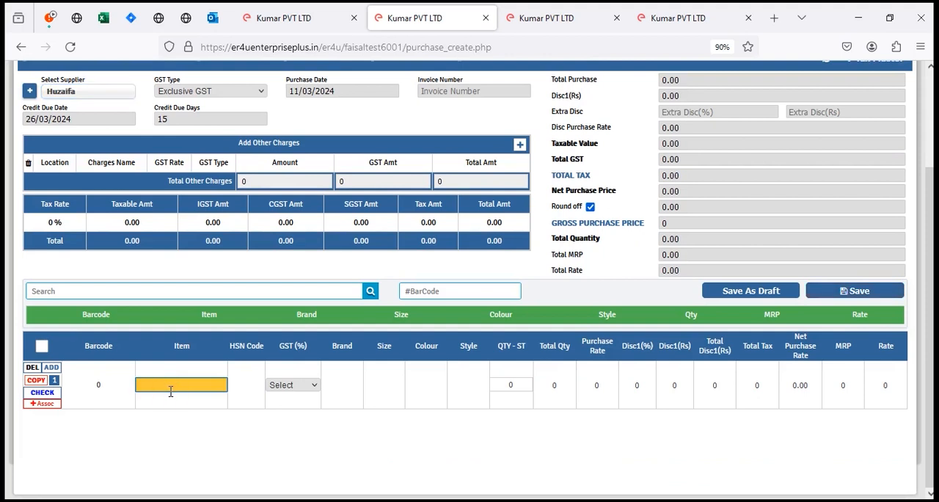
text(Test 6000)
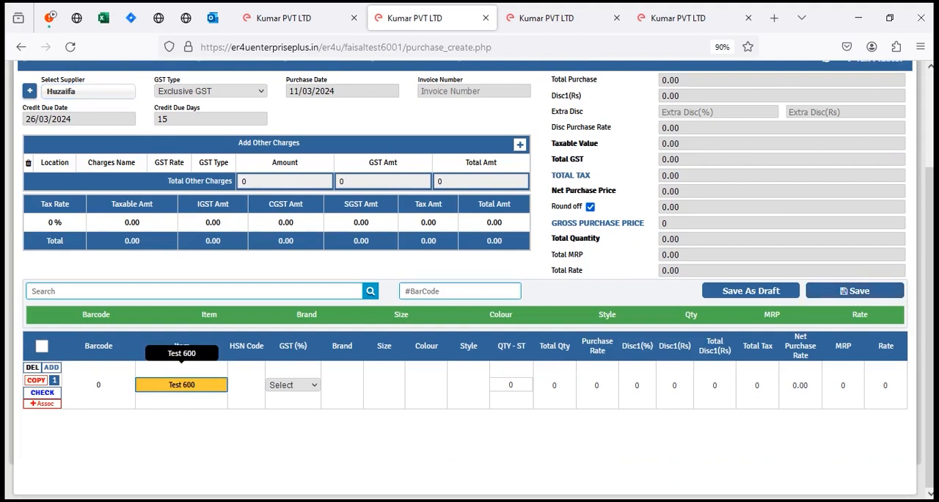
key(Return)
key(Return)
key(Return)
key(Return)
key(Return)
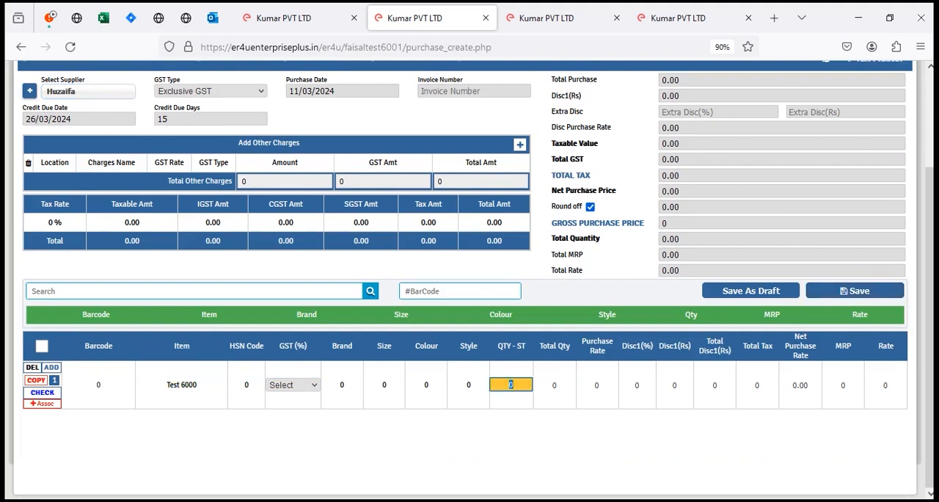
Step: Set the item's purchase rate to 1000 and its MRP to 200
key(Return)
text(1000)
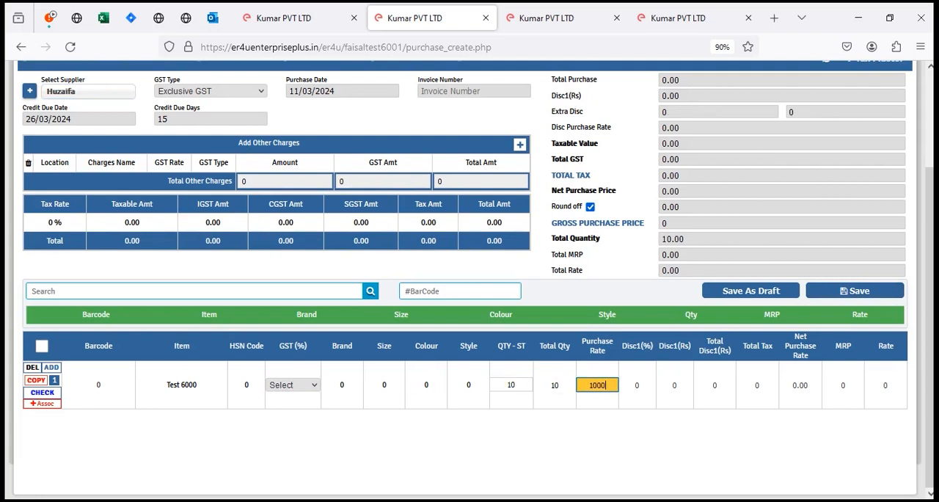
key(Return)
click(851, 388)
text(200)
key(Return)
Step: Enter 3545 as the purchase invoice number and try to save the purchase
scroll(400, 331, up, 3)
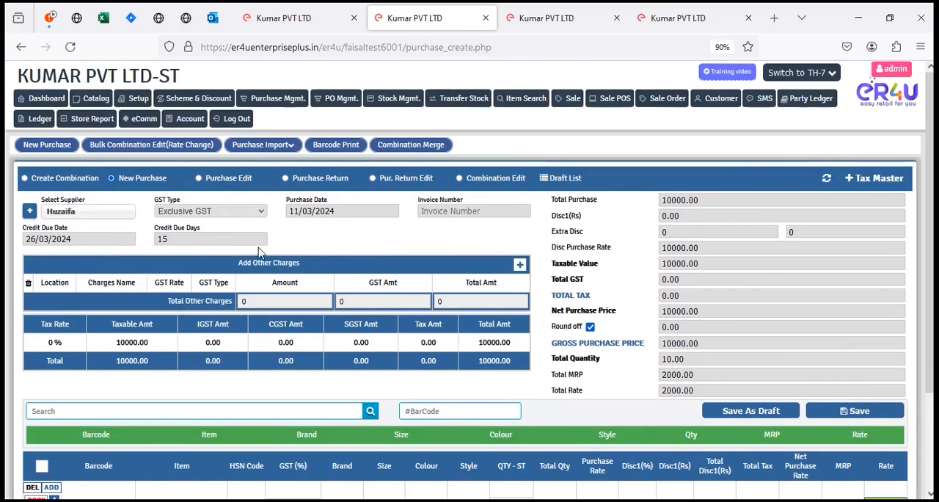
click(485, 212)
text(3545)
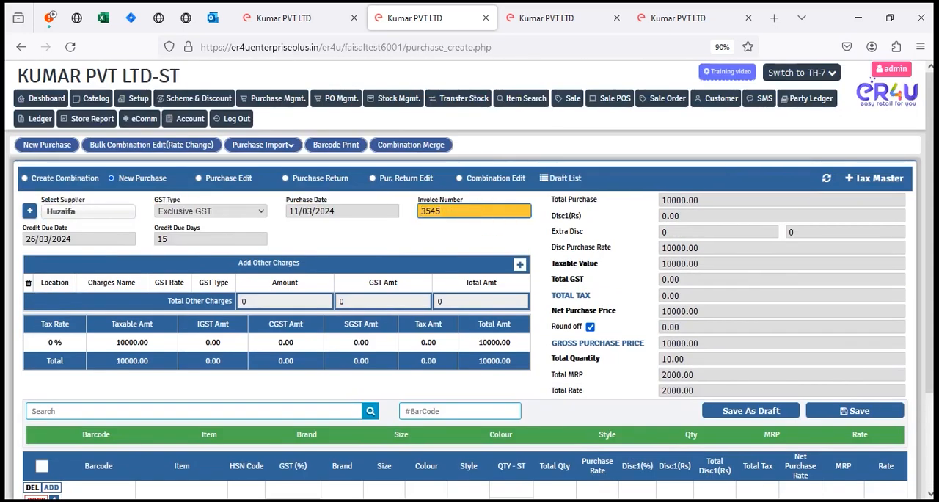
click(856, 412)
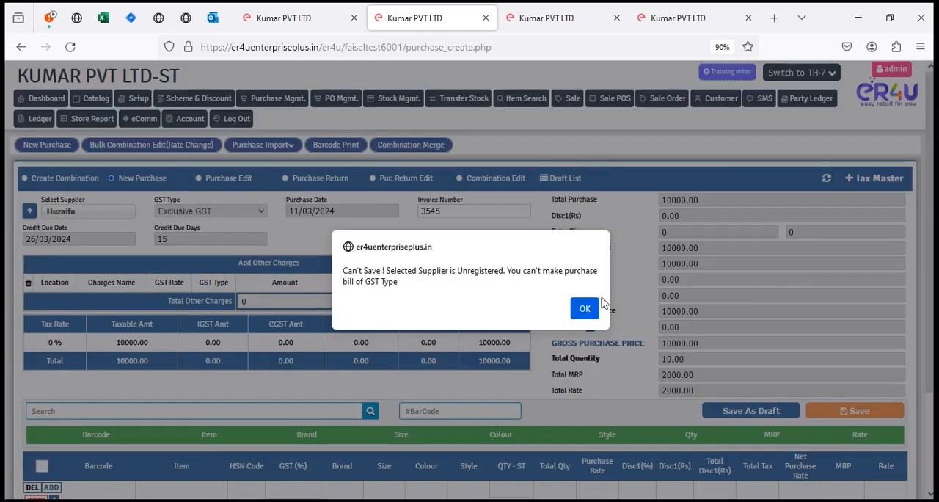
click(582, 308)
Step: Change the GST type to Non GST, save the purchase and return to a blank purchase entry
click(247, 211)
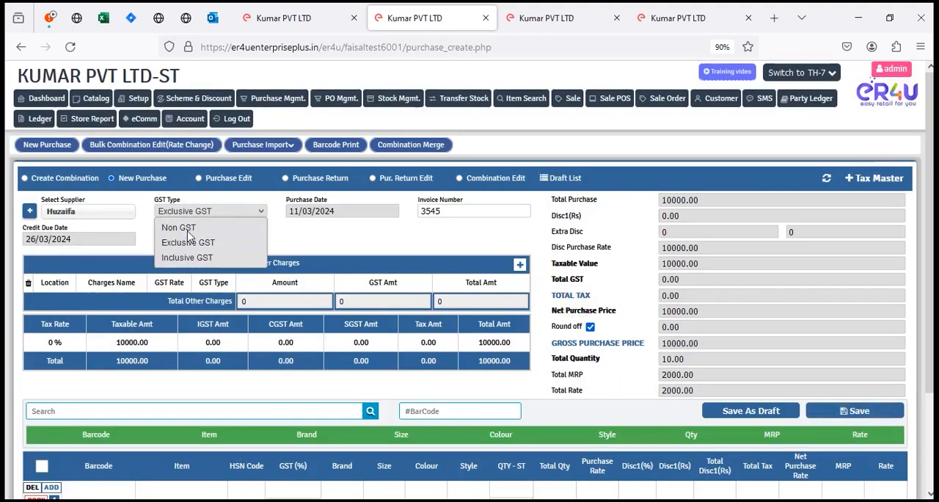
click(186, 226)
click(854, 411)
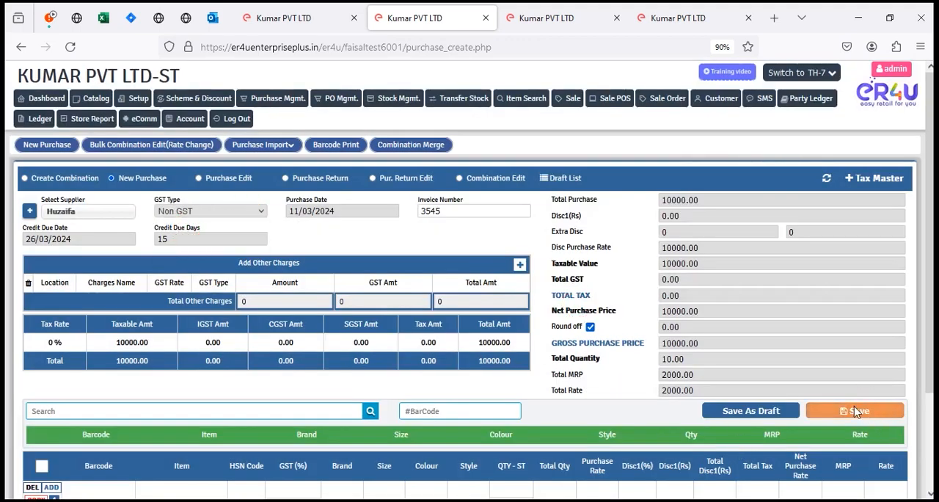
click(537, 303)
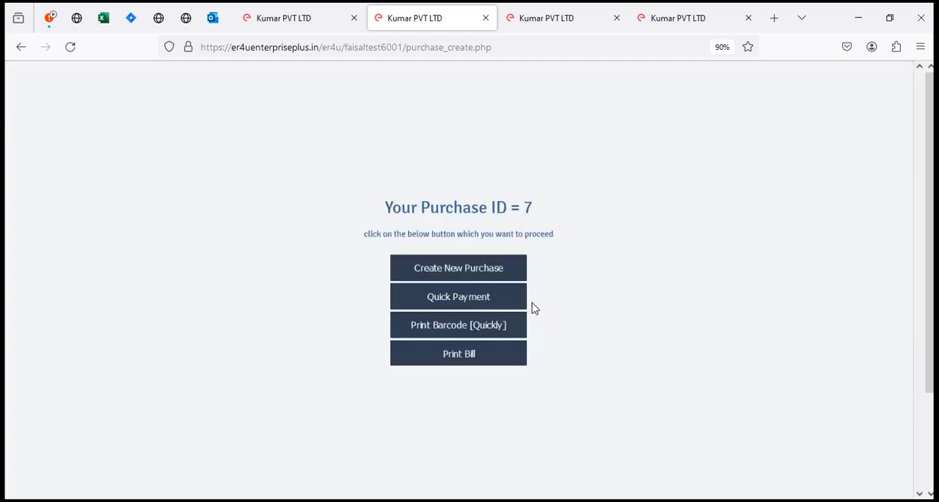
click(480, 270)
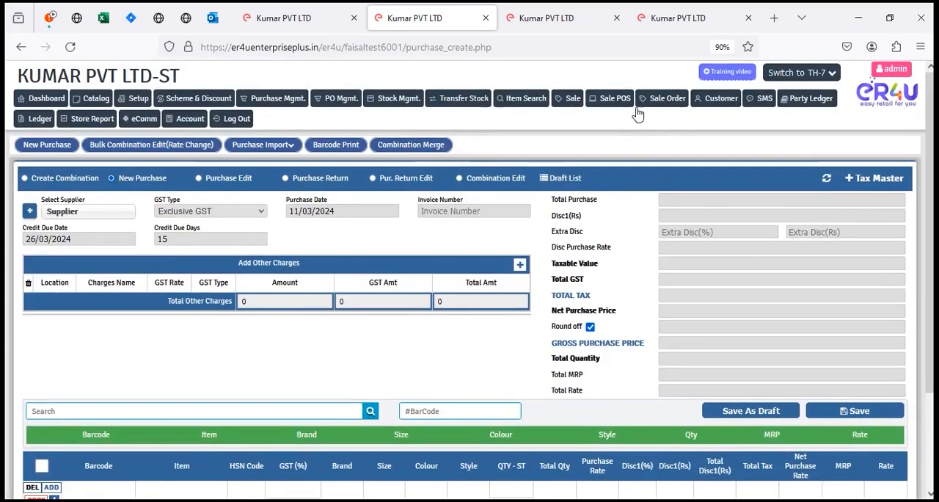
Step: Look up the new supplier's ledger on the accounts payment page and check the amount credited for the purchase
click(183, 121)
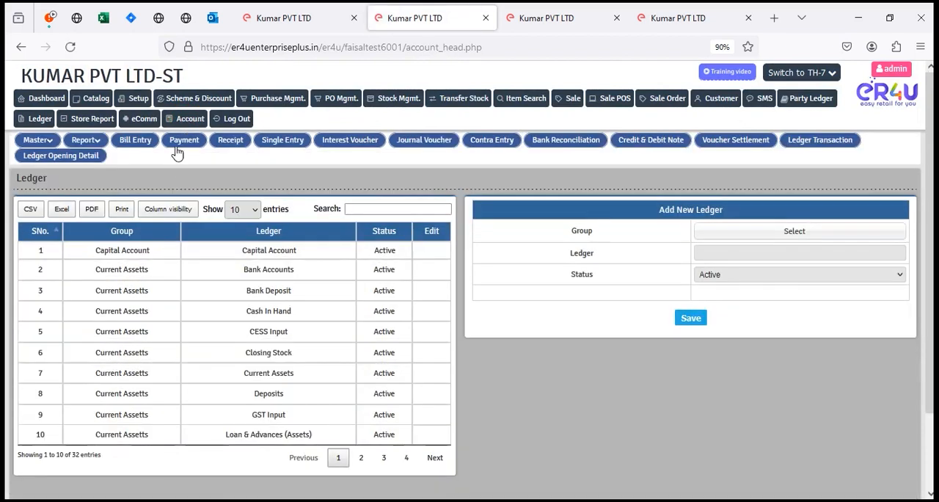
click(177, 146)
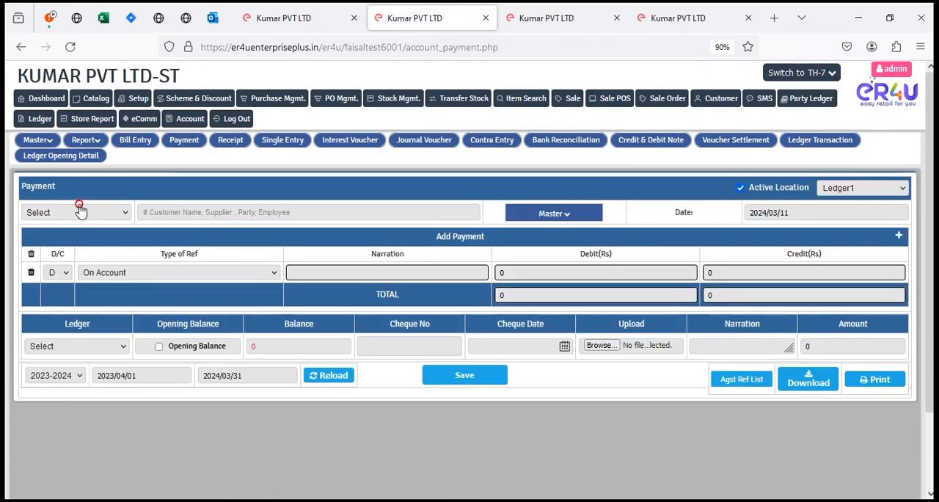
click(78, 212)
click(57, 243)
click(184, 212)
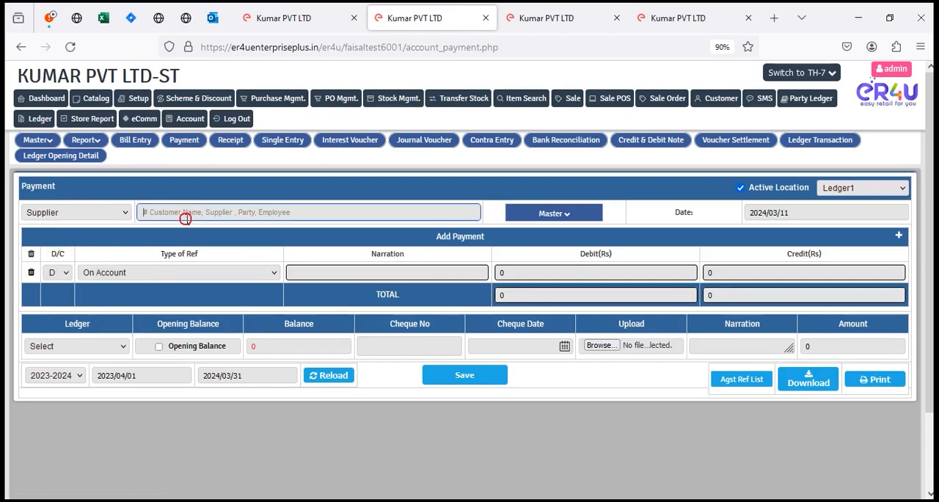
text(huz)
click(205, 228)
scroll(710, 431, down, 2)
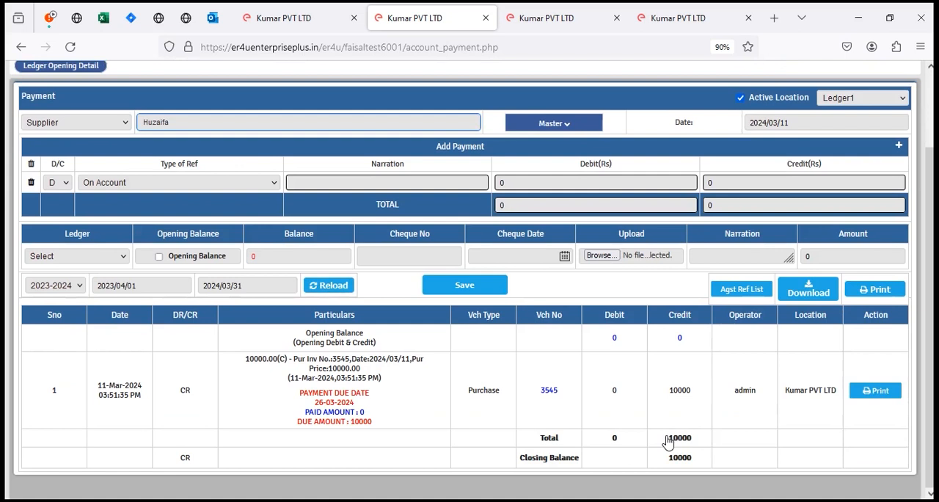
drag(652, 389, 705, 398)
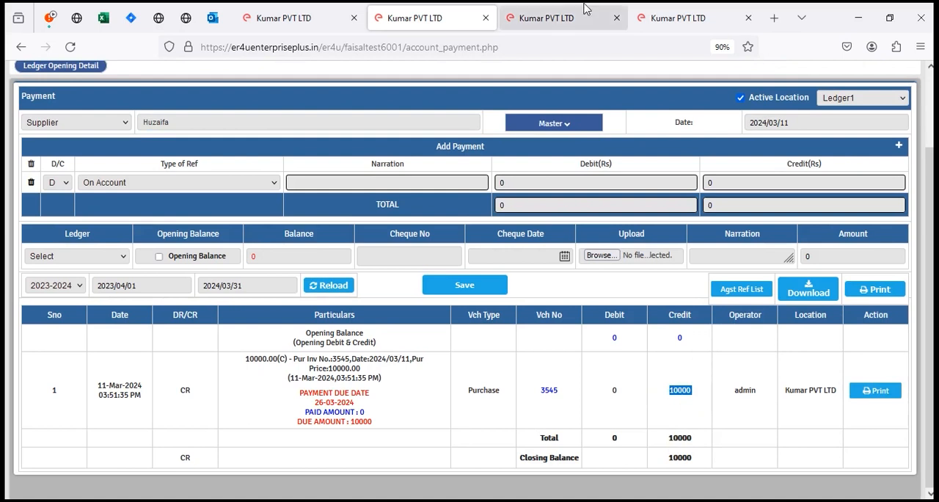
Step: Return to the open credit and debit note form and set voucher mode General with voucher type Debit Note
click(565, 16)
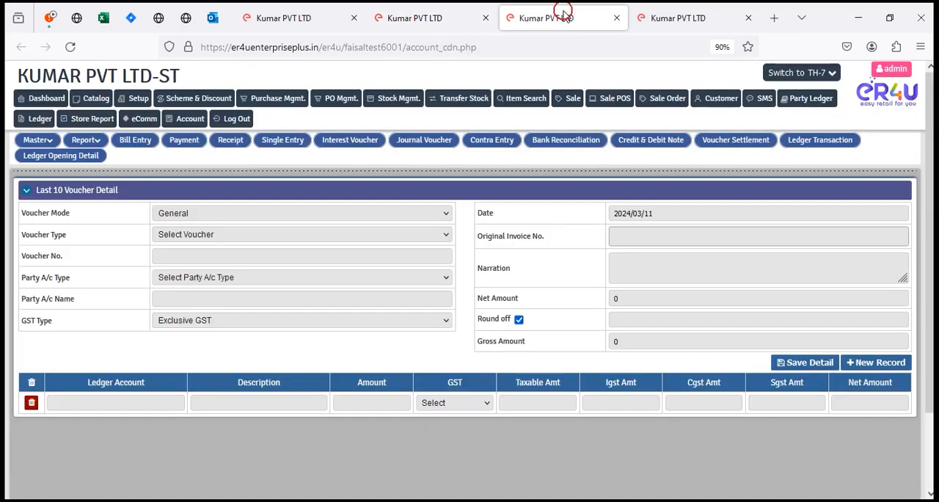
click(193, 218)
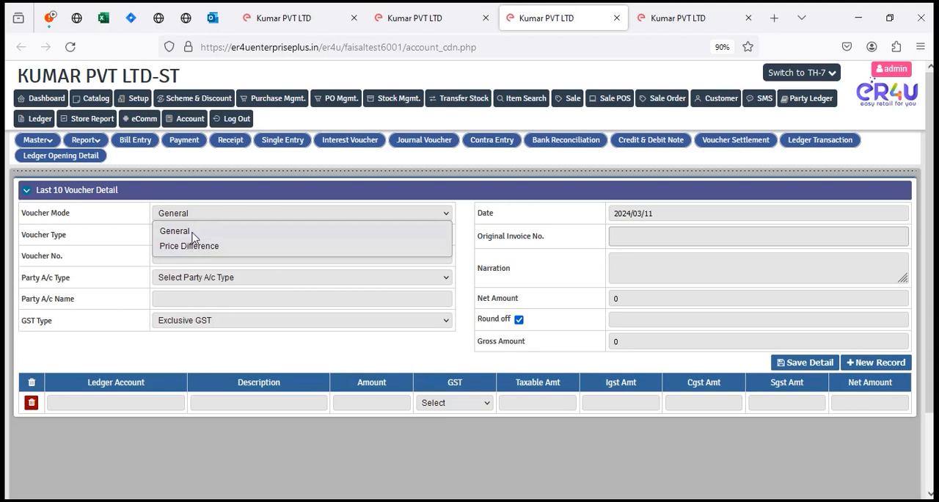
click(193, 233)
click(280, 237)
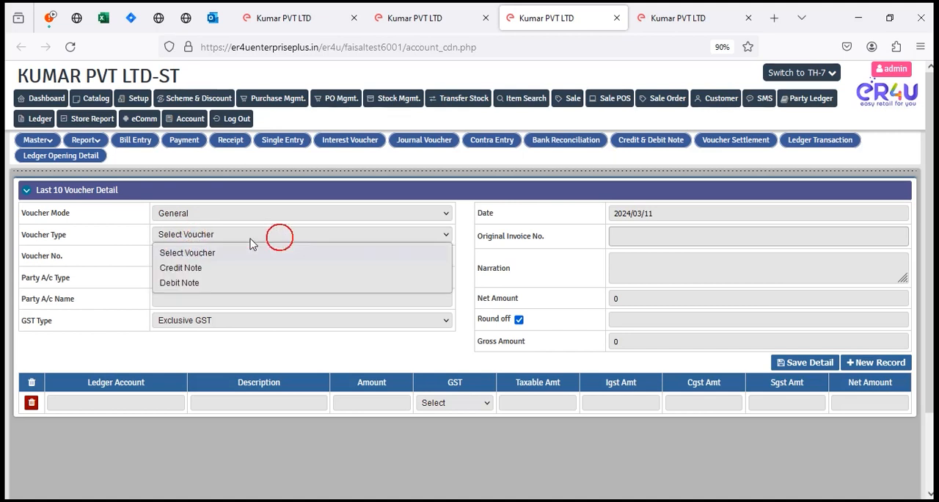
click(199, 284)
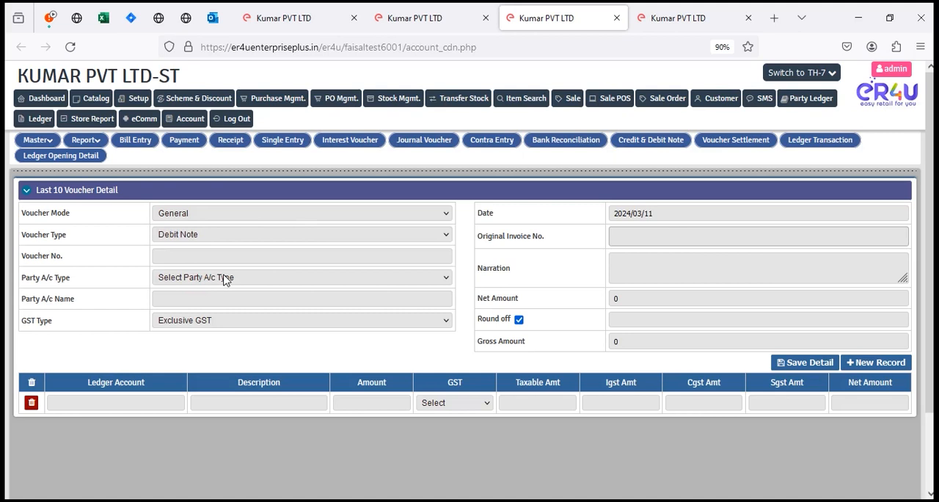
Step: Enter 245242 as the voucher number, set the party account type to Supplier and select the new supplier's Sundry Creditors account
click(666, 234)
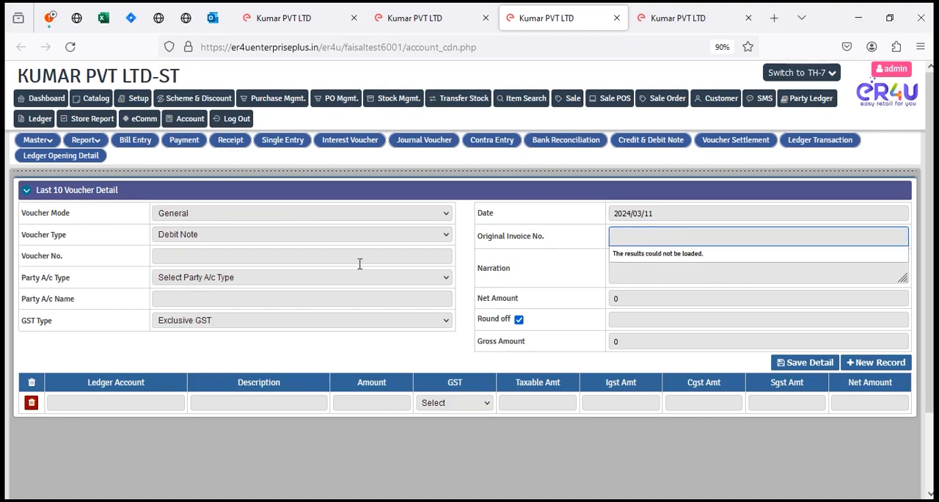
click(208, 254)
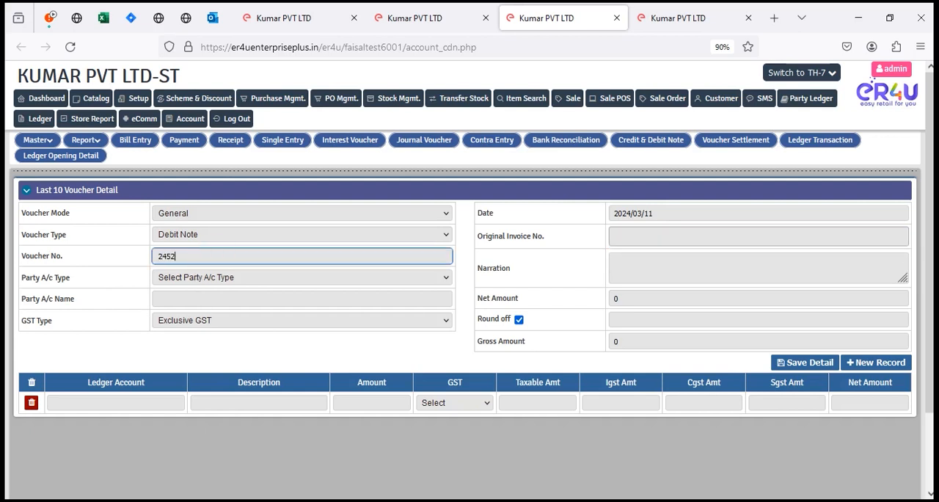
click(183, 278)
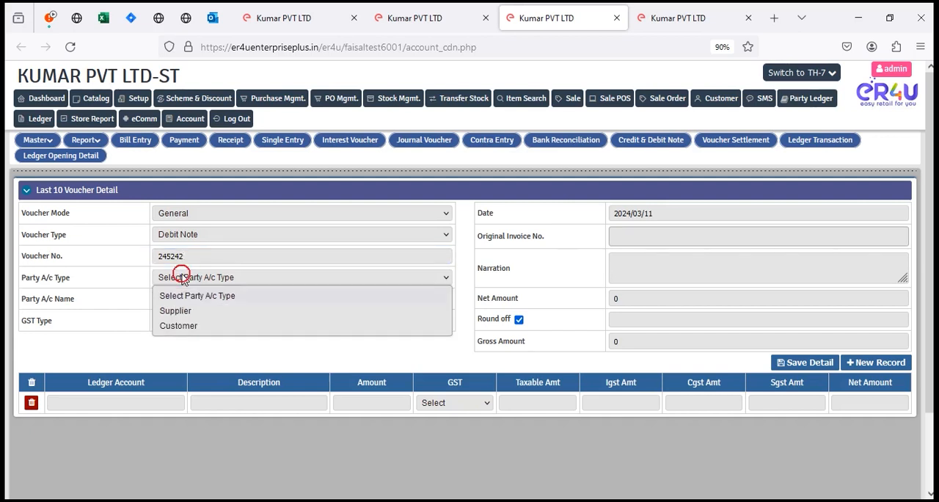
click(195, 311)
click(209, 296)
text(huz)
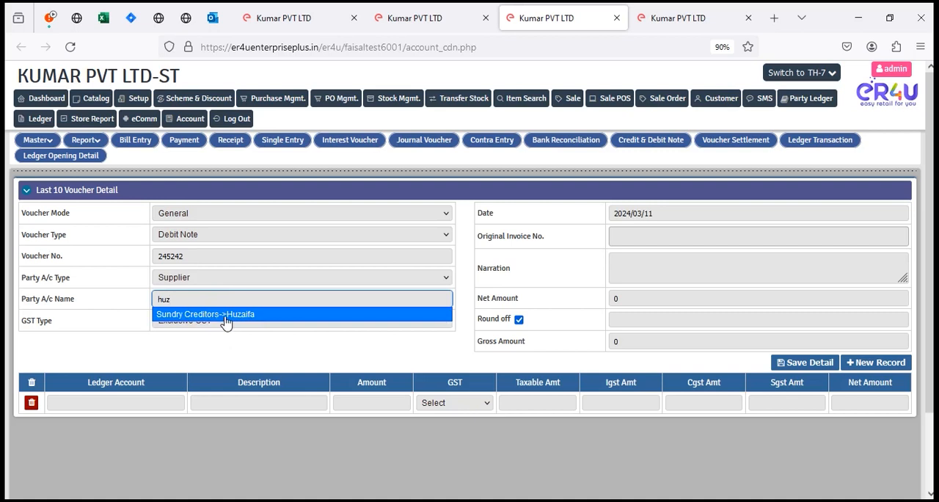
click(227, 317)
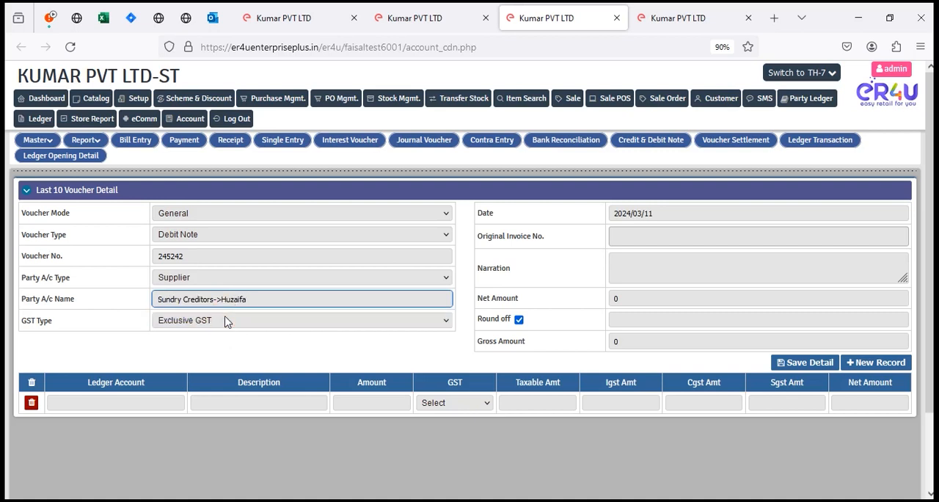
Step: Link the debit note to original invoice number 3545
click(656, 236)
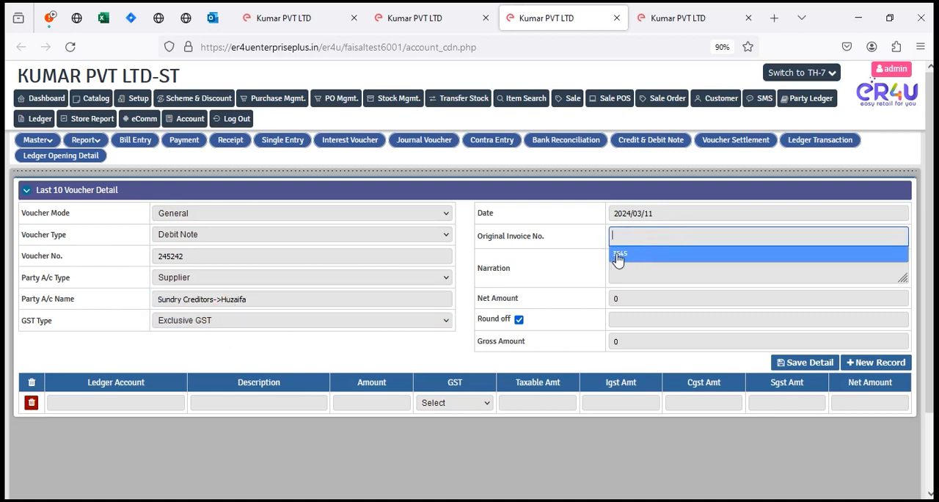
click(632, 256)
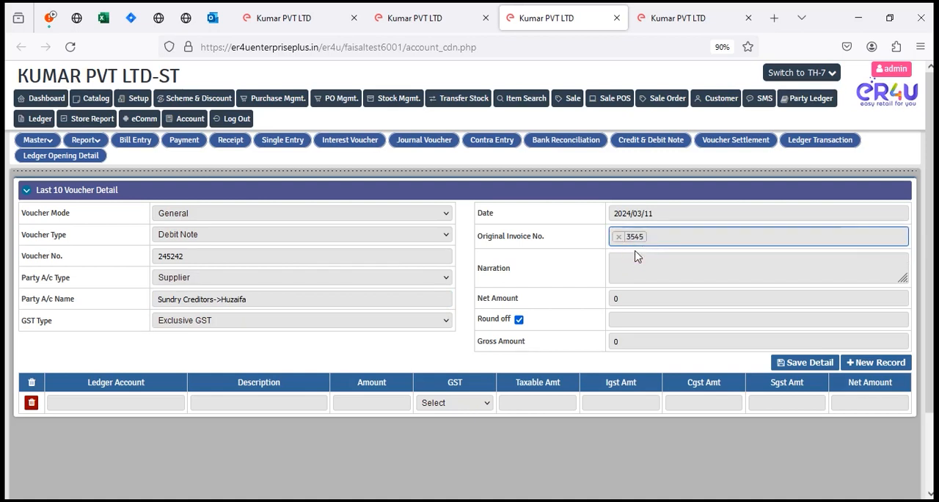
drag(83, 214, 16, 220)
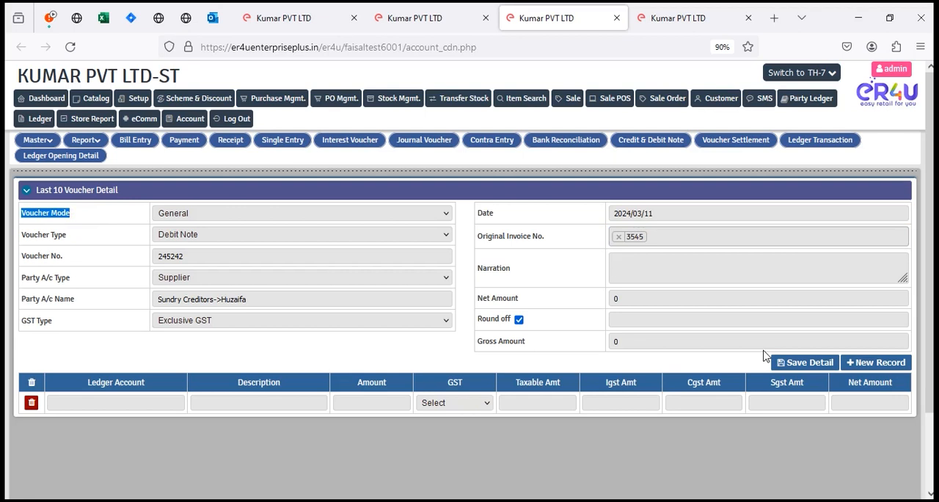
Step: Fill the voucher line with ledger account Indirect Expenses->Misc. Expenses, description rev and amount 200
click(121, 401)
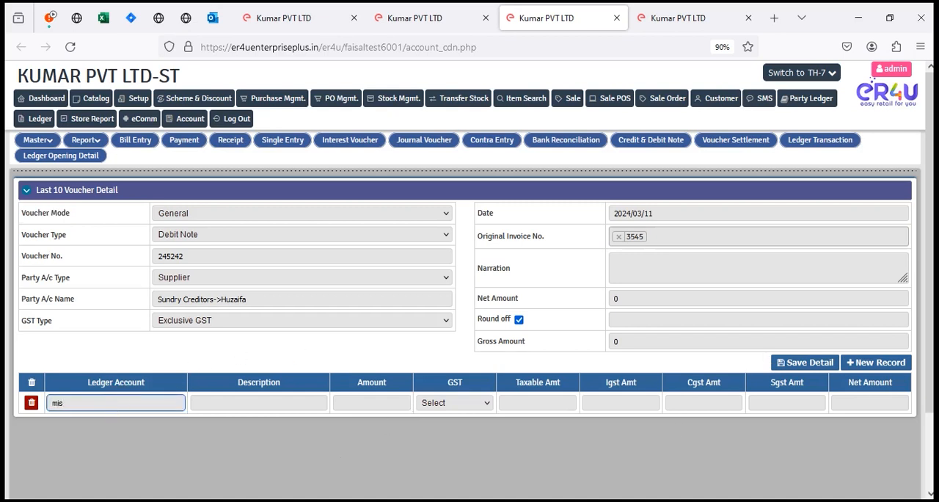
text(mis)
key(Down)
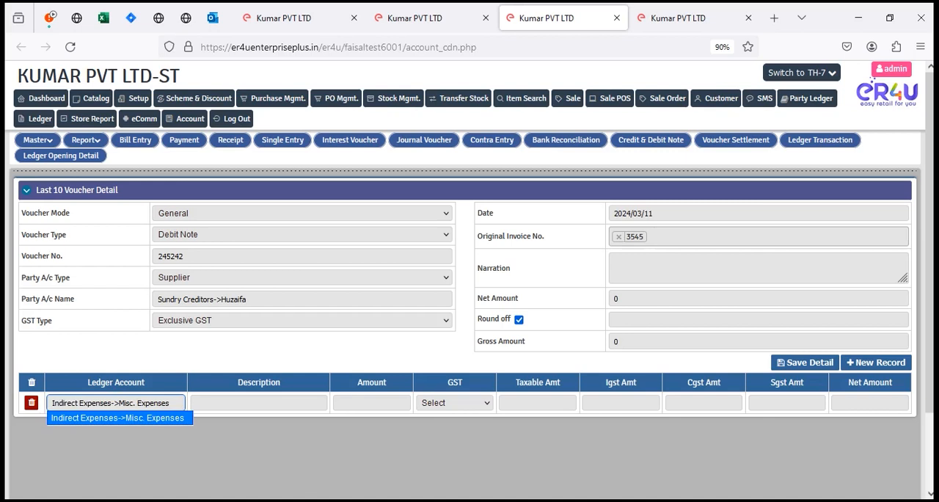
key(Return)
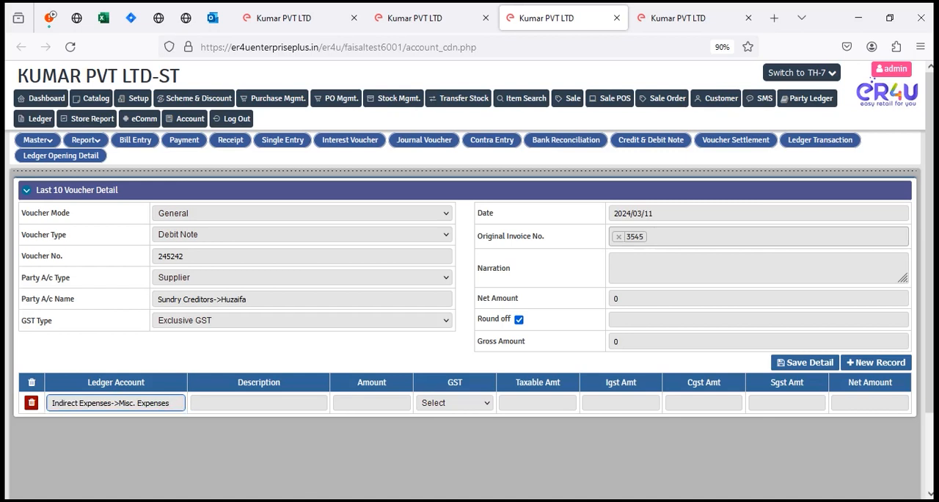
key(Tab)
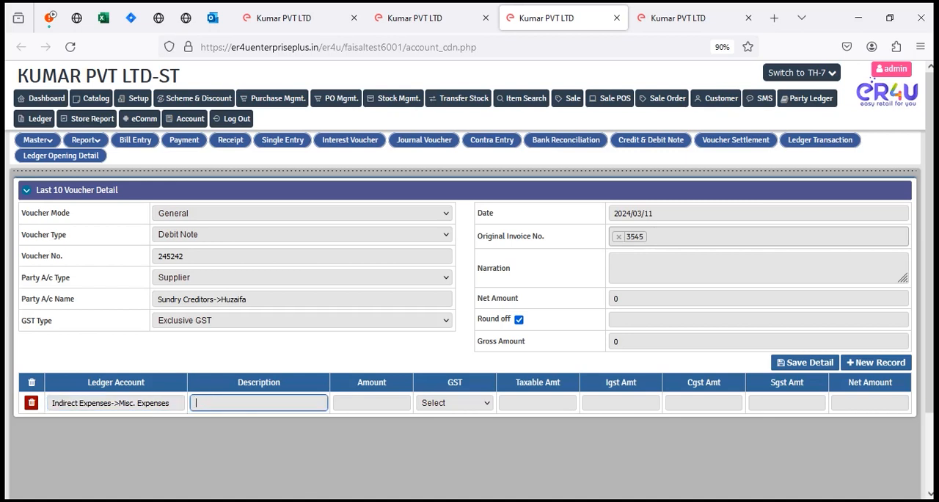
text(r5e)
key(Tab)
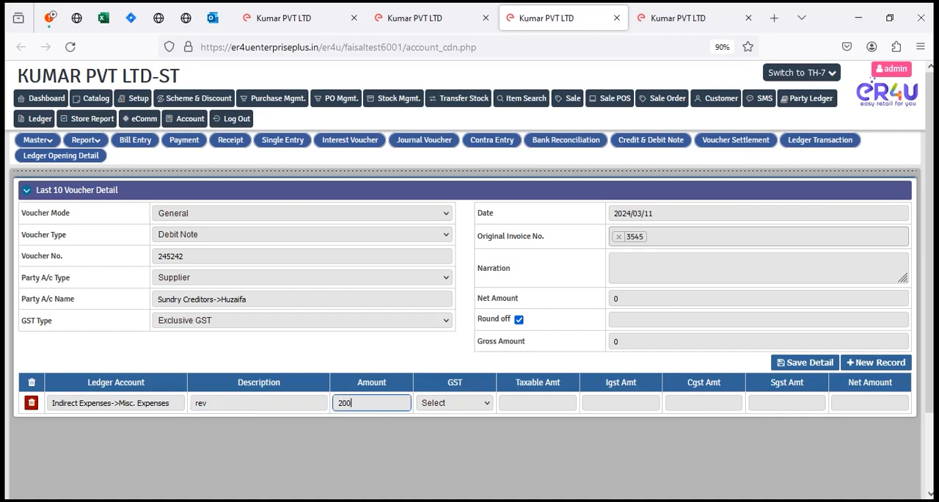
key(Tab)
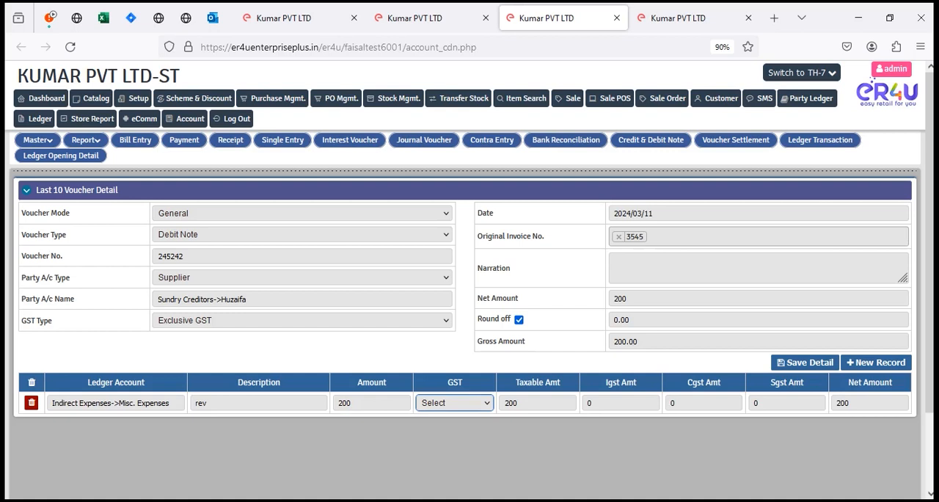
Step: Set the debit note's GST type to Non GST and save the voucher
click(222, 324)
click(213, 338)
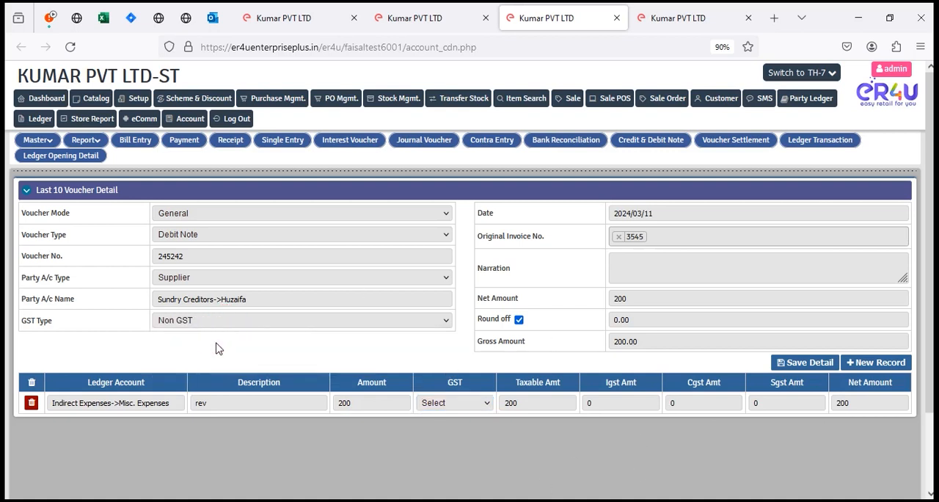
click(784, 364)
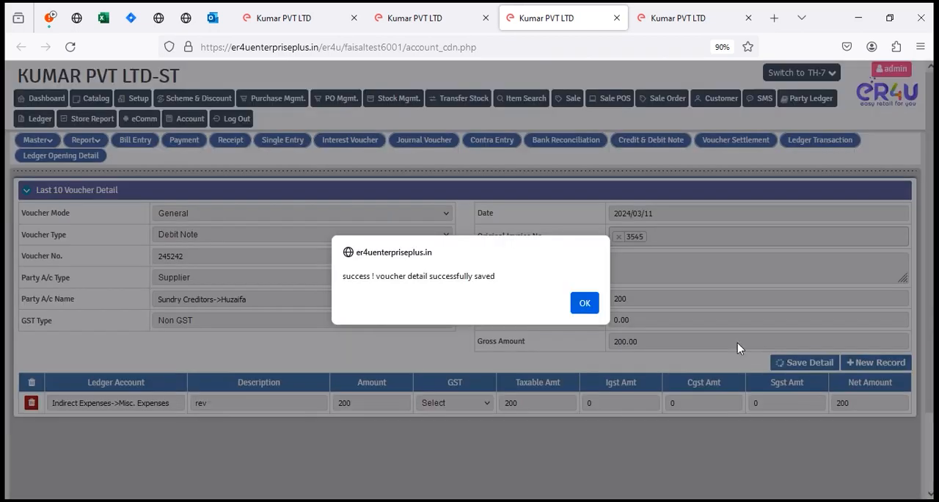
click(585, 298)
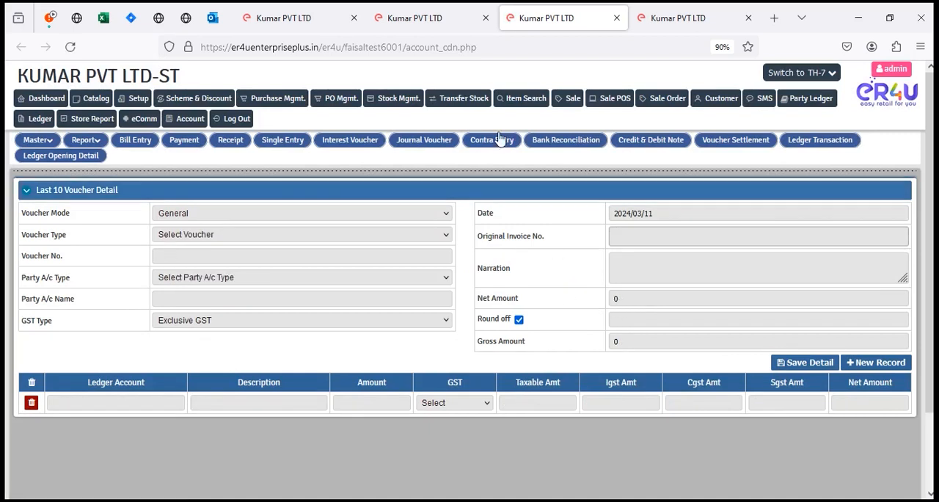
Step: Return to the accounts payment page and reselect the new supplier to refresh the ledger
click(415, 18)
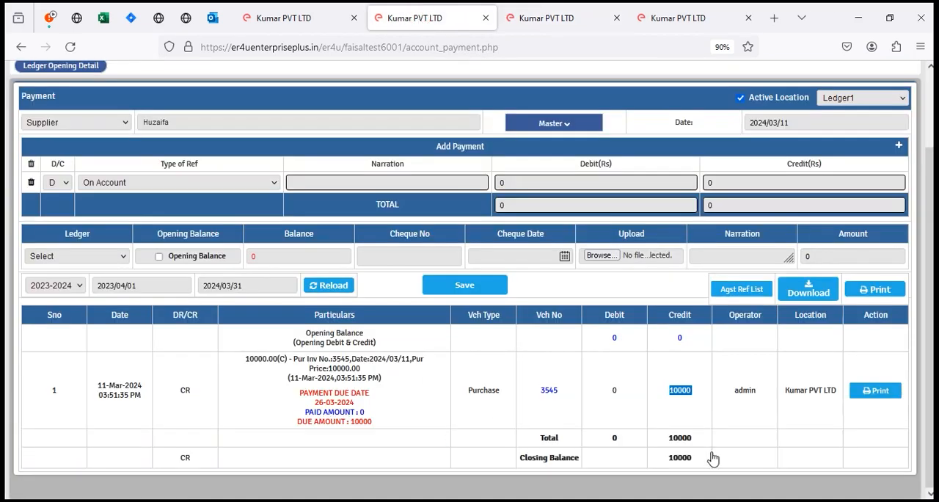
click(622, 393)
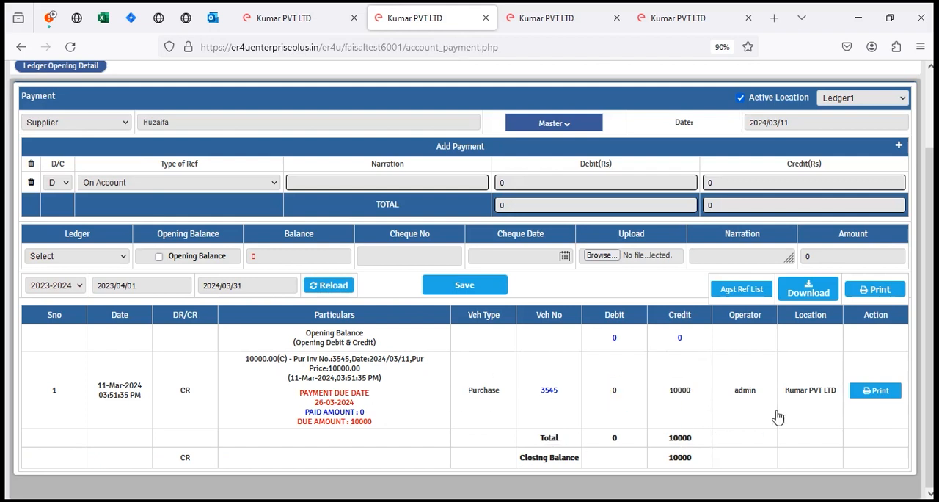
click(218, 123)
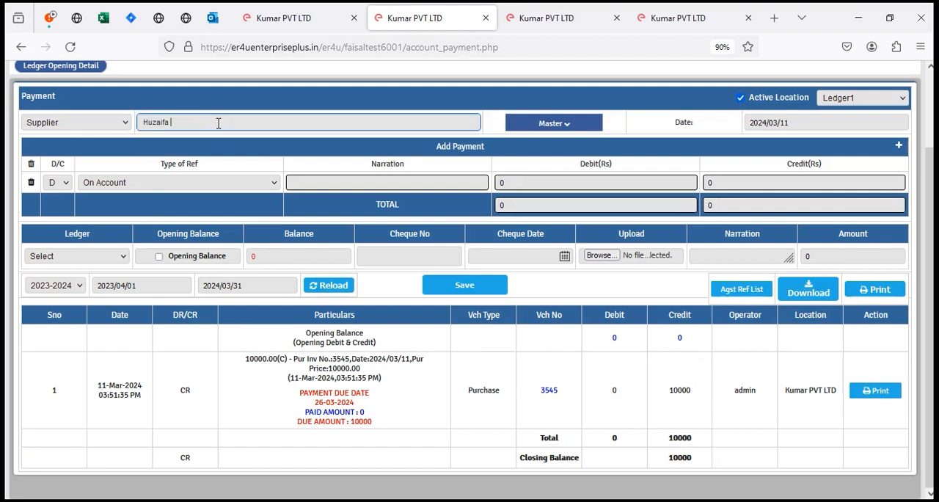
key(BackSpace)
key(Down)
key(Return)
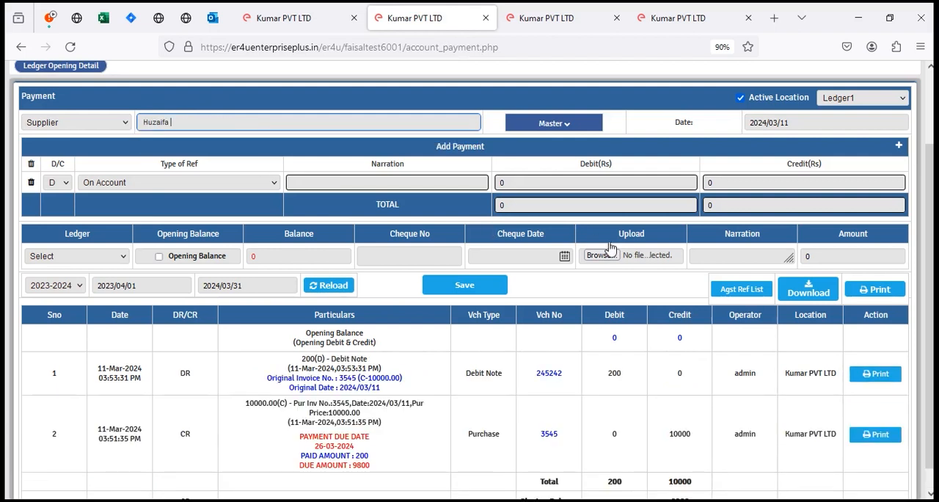
Step: Examine the debit note's debit, the purchase credit and the closing balance in the supplier's ledger
click(629, 369)
double_click(620, 374)
scroll(556, 398, down, 1)
double_click(700, 477)
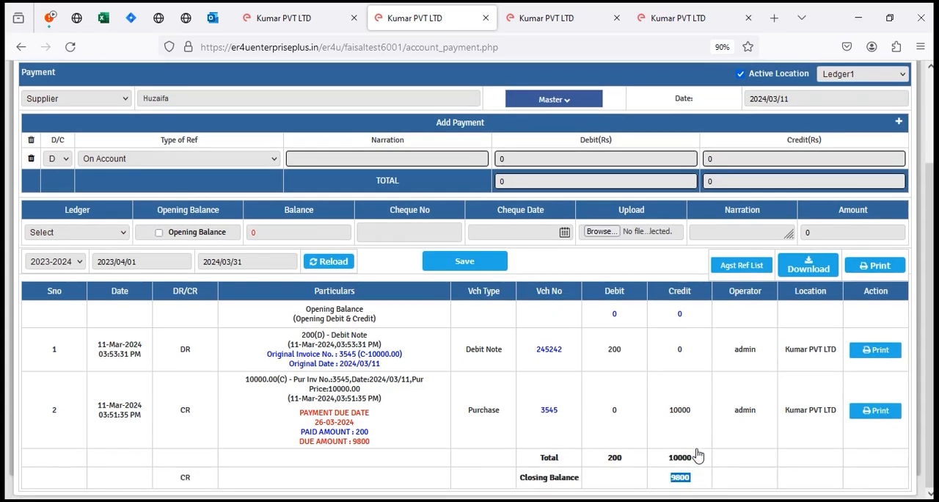
double_click(696, 410)
double_click(616, 349)
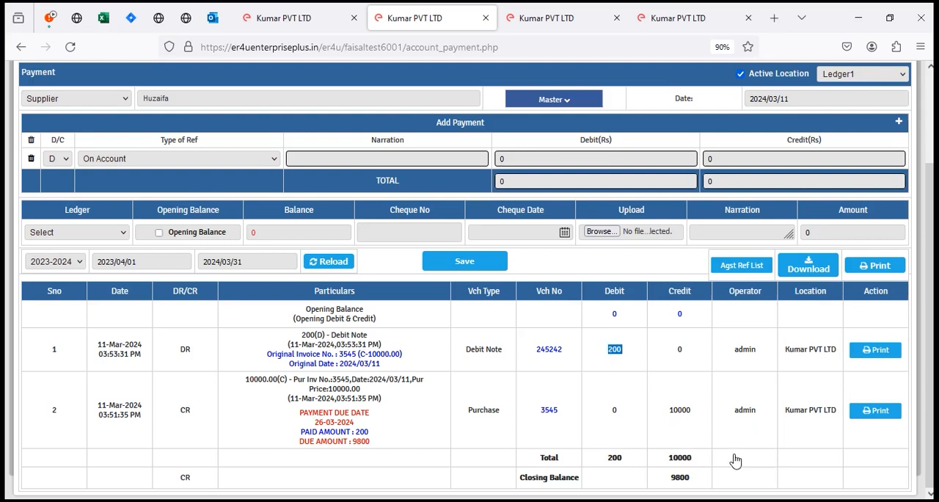
Step: Set the payment's type of reference to Agst Ref and check the purchase voucher available for settlement
click(121, 158)
click(108, 210)
click(440, 159)
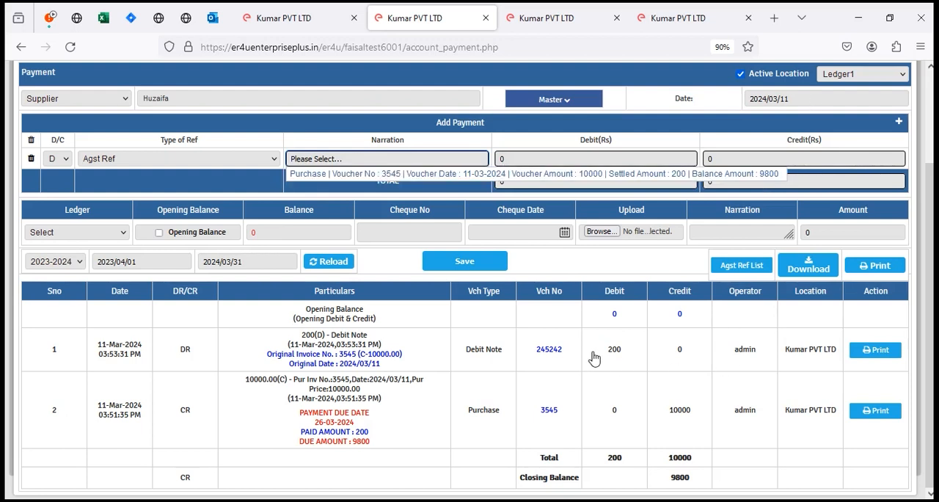
Step: Return to the credit and debit note form and set voucher mode Price Difference with voucher type Debit Note
click(565, 16)
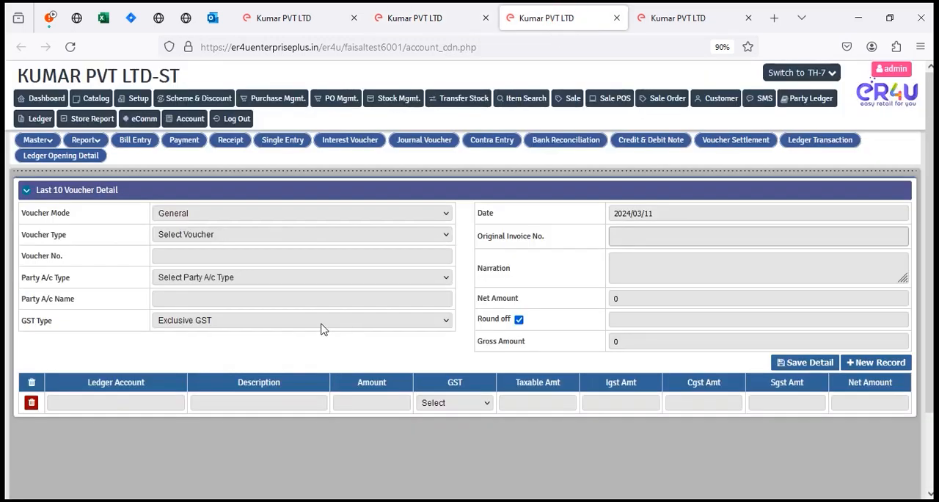
click(213, 215)
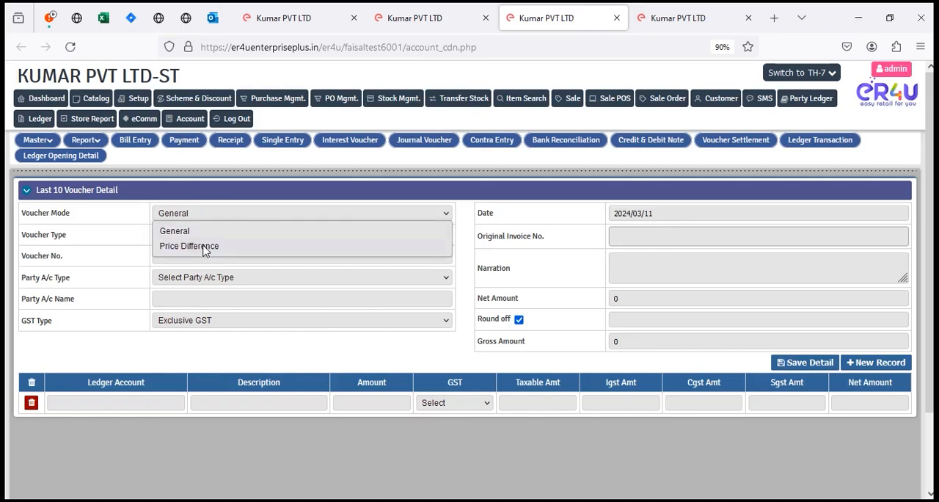
click(205, 249)
click(219, 234)
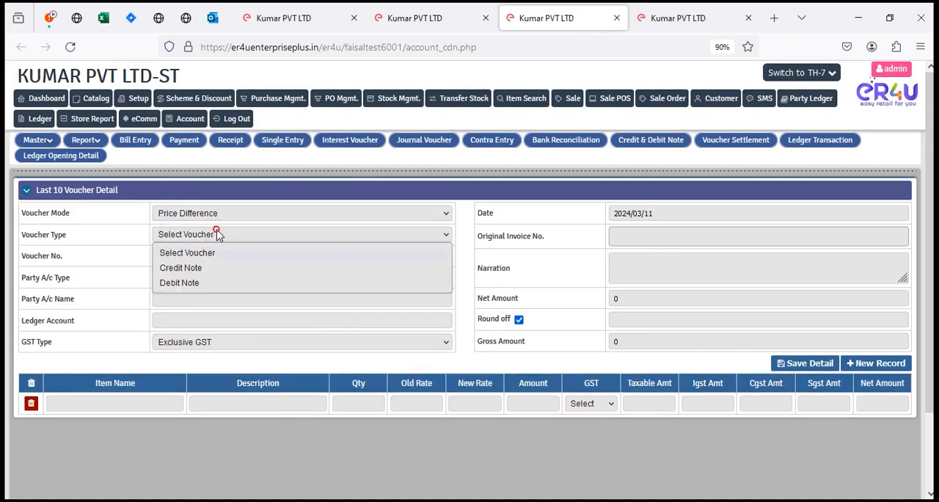
click(191, 282)
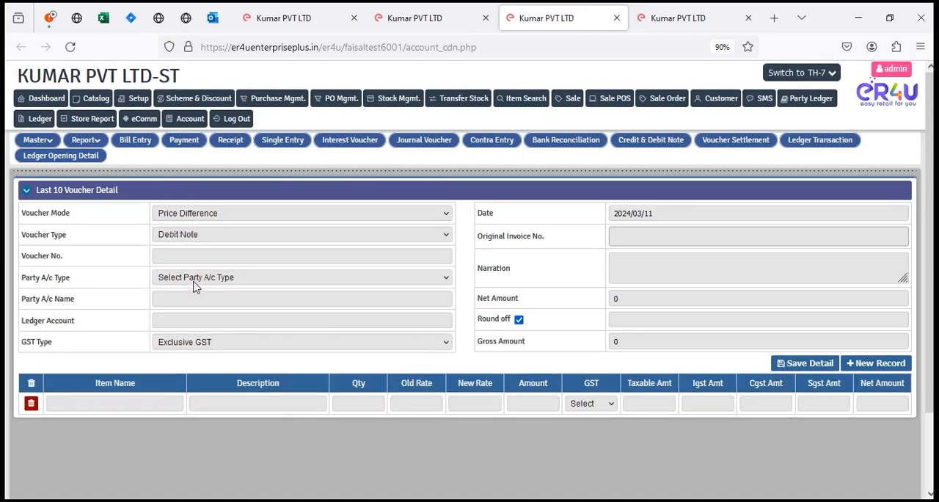
Step: Enter 252315 as the voucher number and select the new supplier's account under party account type Supplier
click(223, 255)
text(252315)
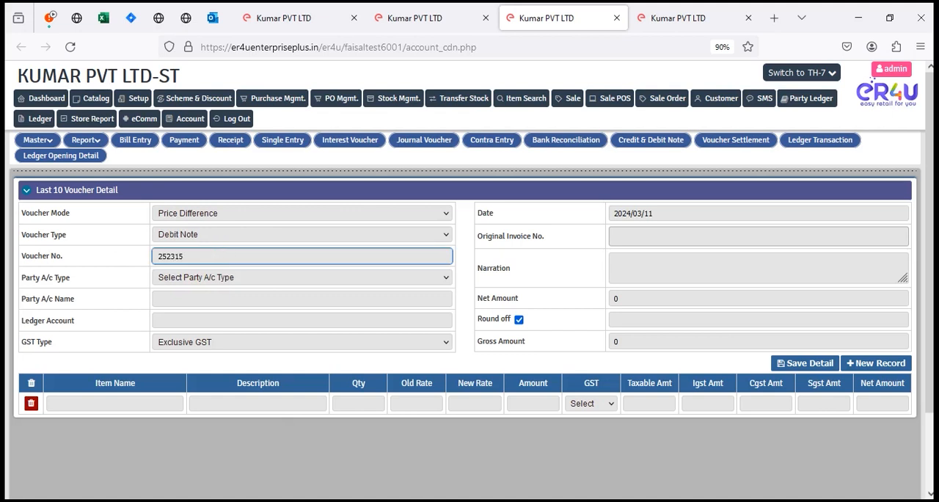
click(228, 278)
click(207, 310)
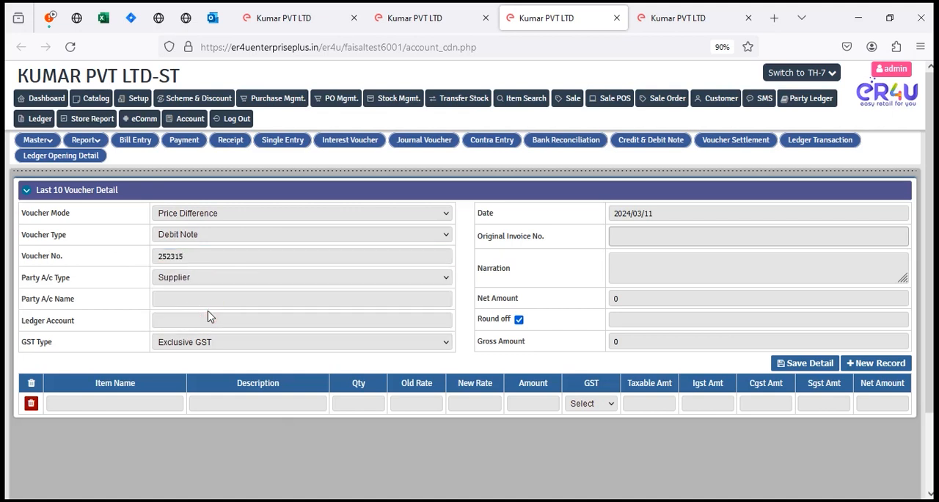
click(178, 297)
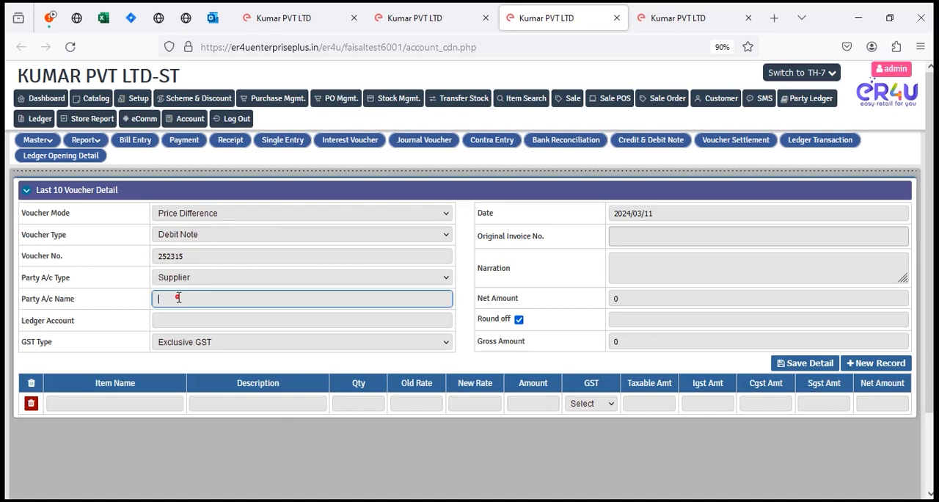
text(huz)
click(224, 314)
Step: Set the price difference voucher's ledger account to Indirect Expenses->Misc. Expenses
click(224, 316)
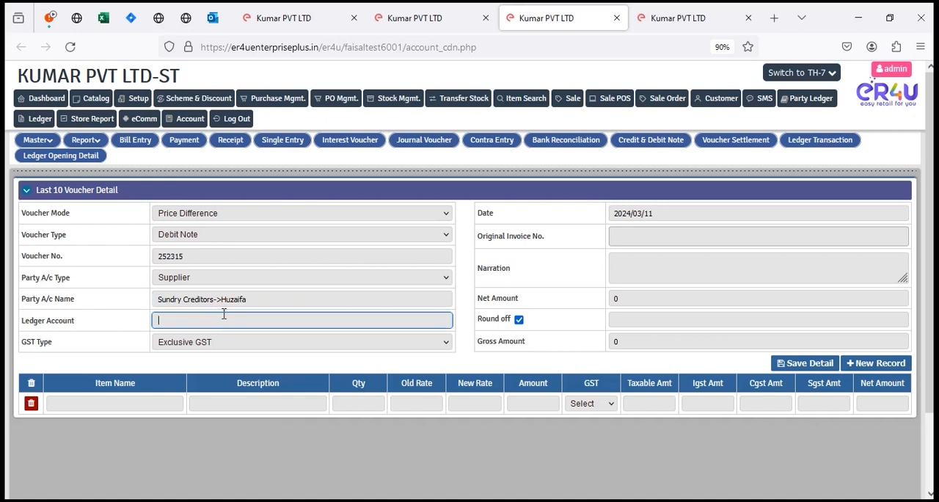
drag(139, 382, 51, 386)
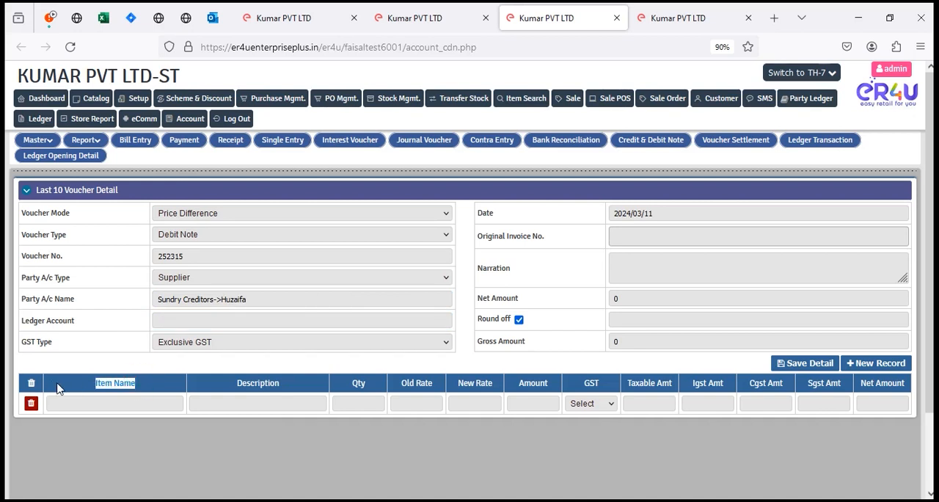
click(98, 320)
click(209, 319)
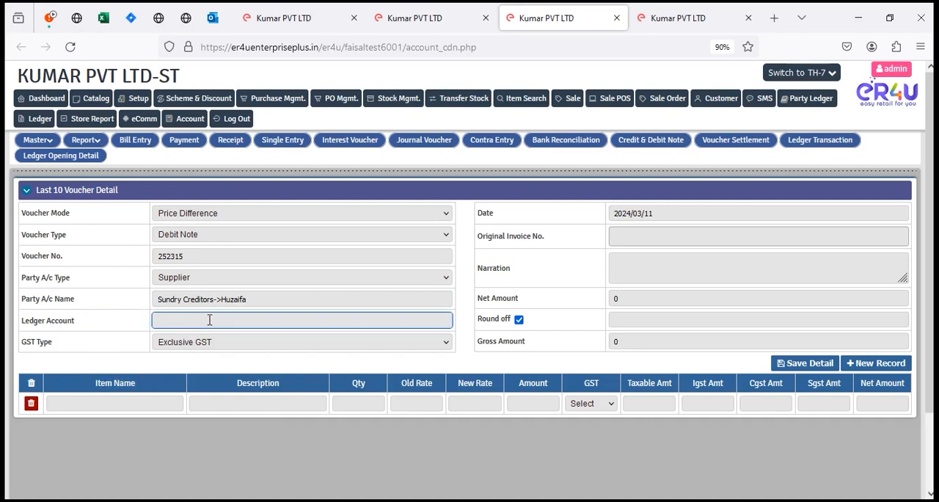
text(mis)
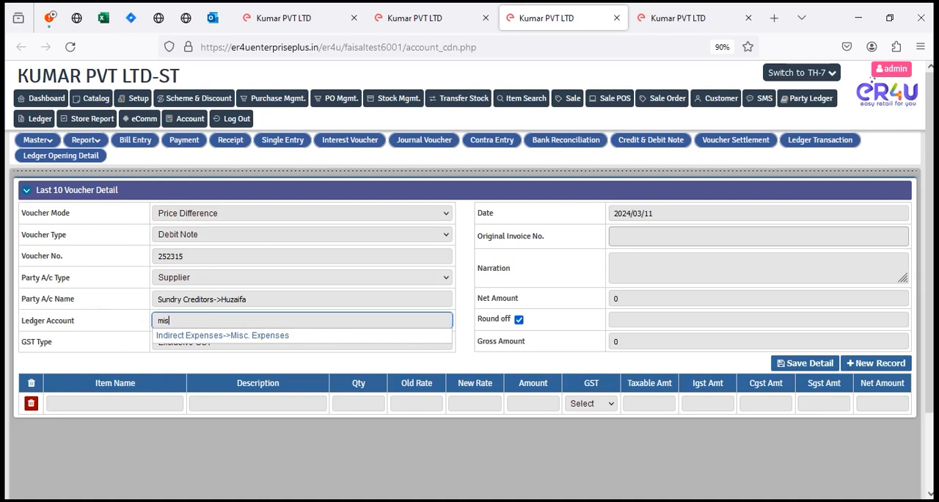
click(285, 336)
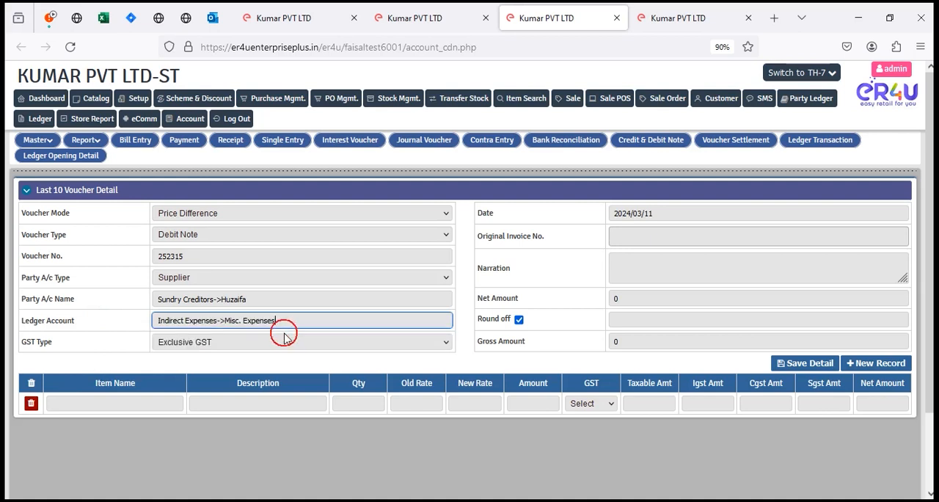
click(114, 402)
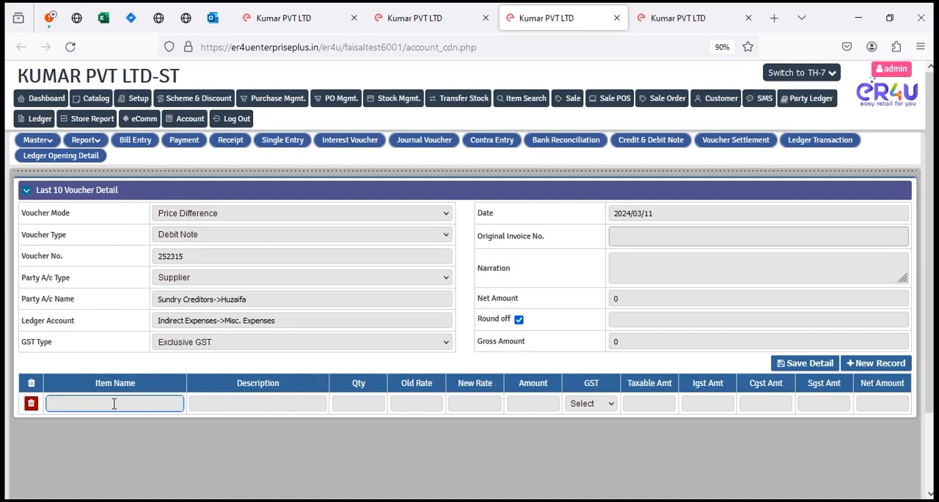
text(coo)
key(BackSpace)
text(mm)
key(BackSpace)
text(test)
key(BackSpace)
key(BackSpace)
key(BackSpace)
key(BackSpace)
text(test)
Step: Select original invoice 3545 for the debit note and add the item Test 6000 (AA07) to its item row
click(644, 234)
click(632, 256)
click(133, 398)
key(BackSpace)
text(test)
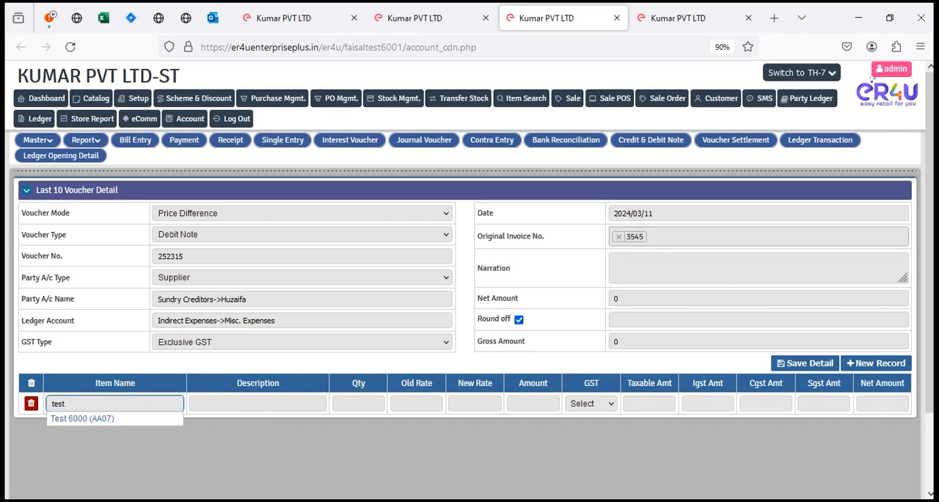
key(Down)
key(Return)
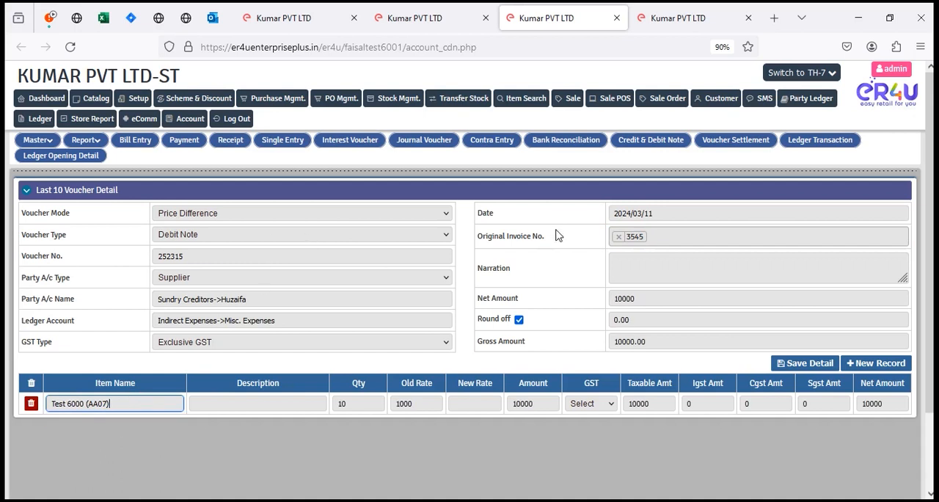
drag(557, 236, 483, 240)
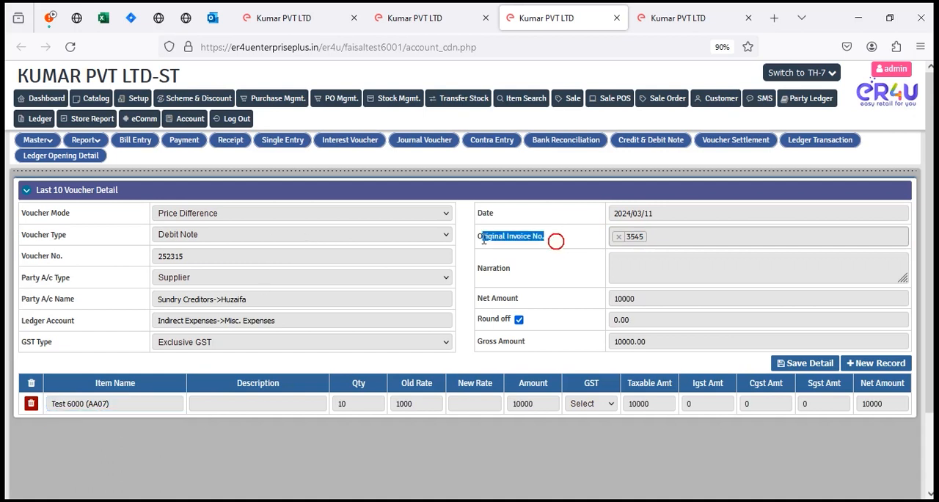
triple_click(124, 403)
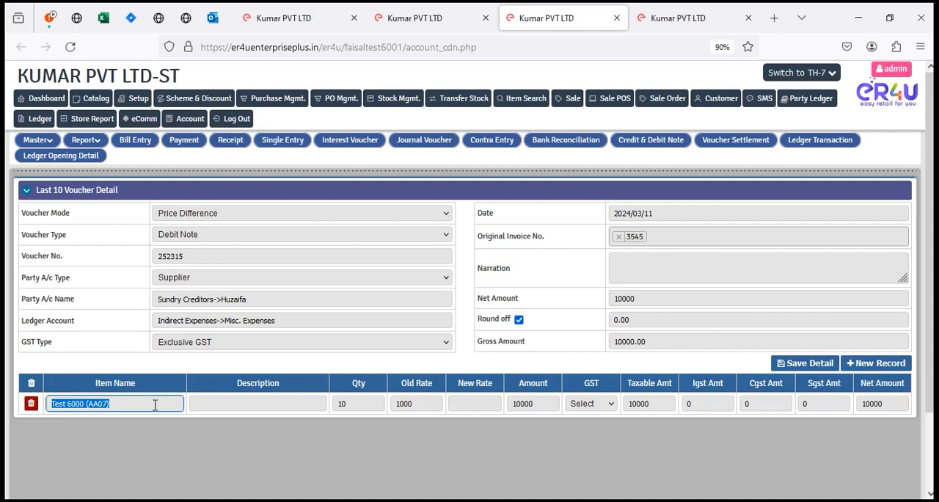
Step: Set the new rate of the Test 6000 (AA07) item to 100
click(415, 401)
click(489, 397)
text(500)
key(BackSpace)
key(BackSpace)
key(BackSpace)
text(100)
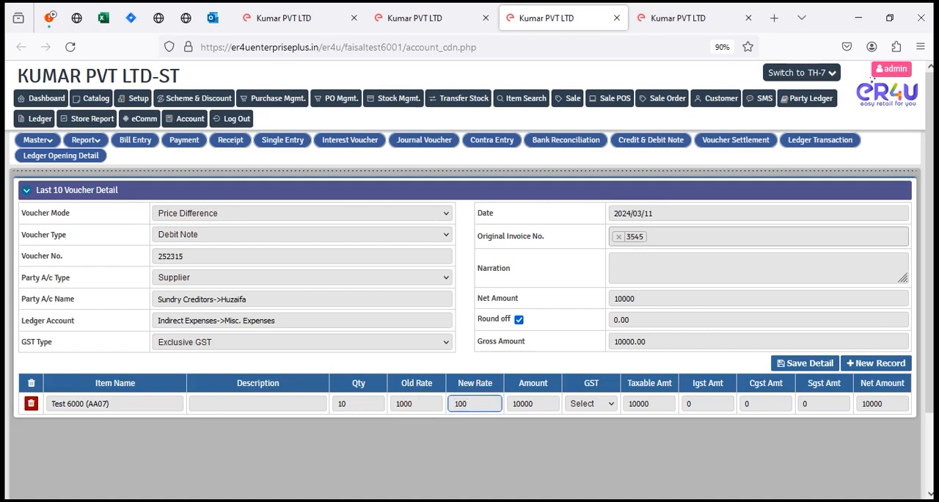
click(620, 440)
Step: Set the debit note's GST type to Non GST and save the voucher
click(197, 339)
click(181, 359)
click(737, 466)
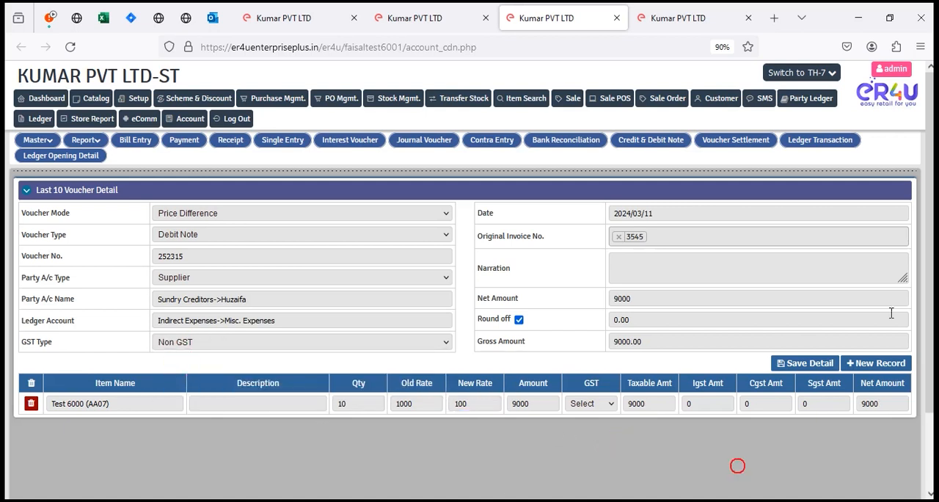
click(814, 365)
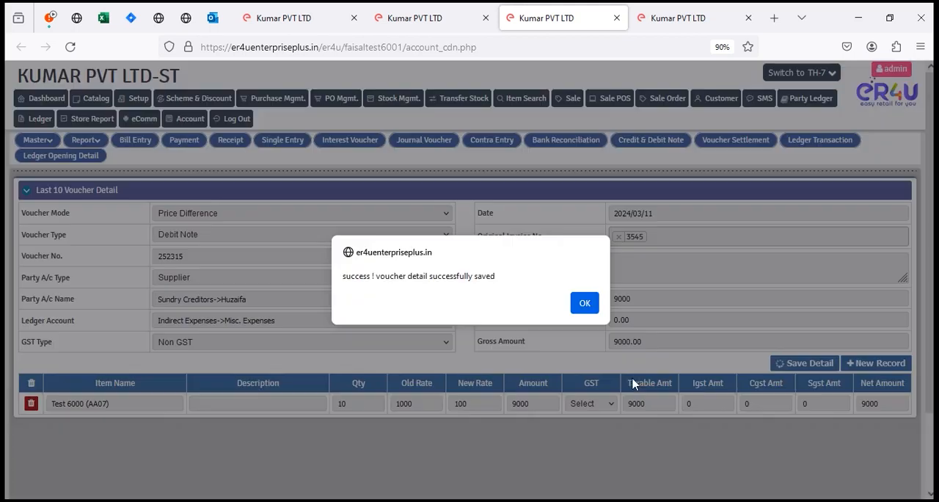
click(589, 302)
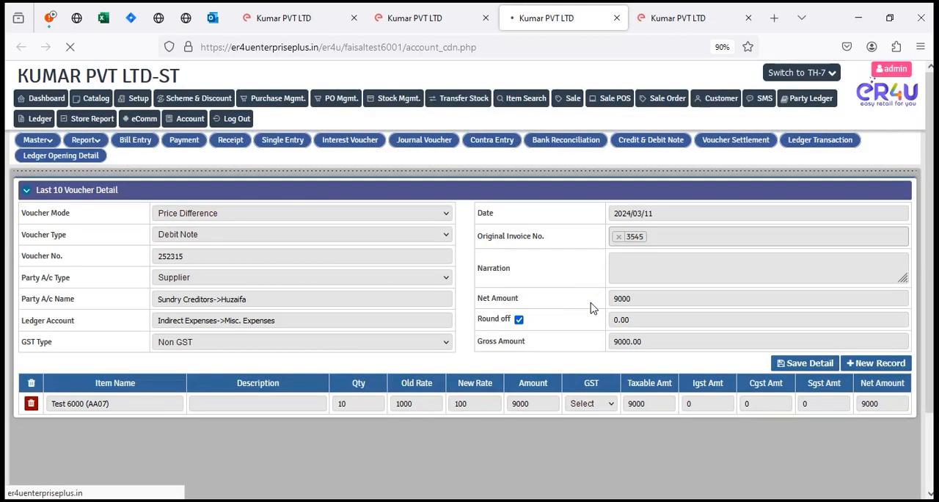
Step: Return to the payment page, reload the new supplier's ledger and check the debit amount of the price difference debit note 252315
click(462, 13)
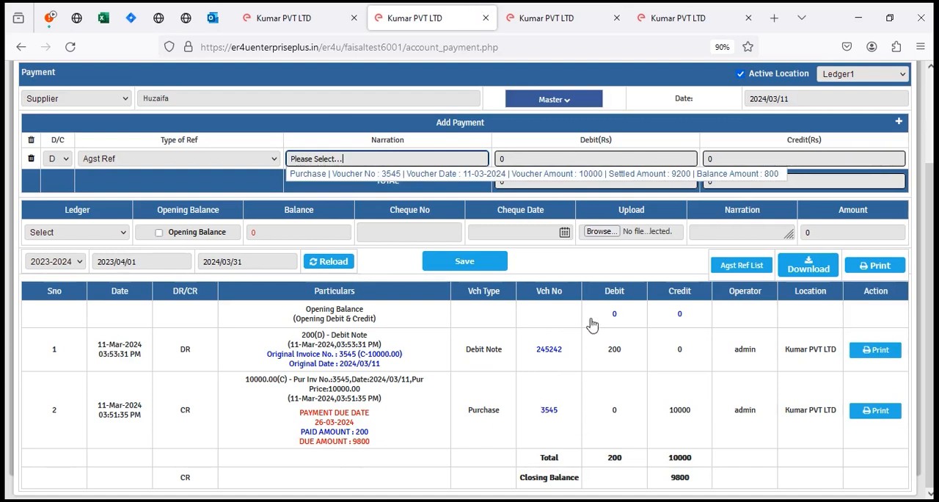
drag(642, 350, 591, 360)
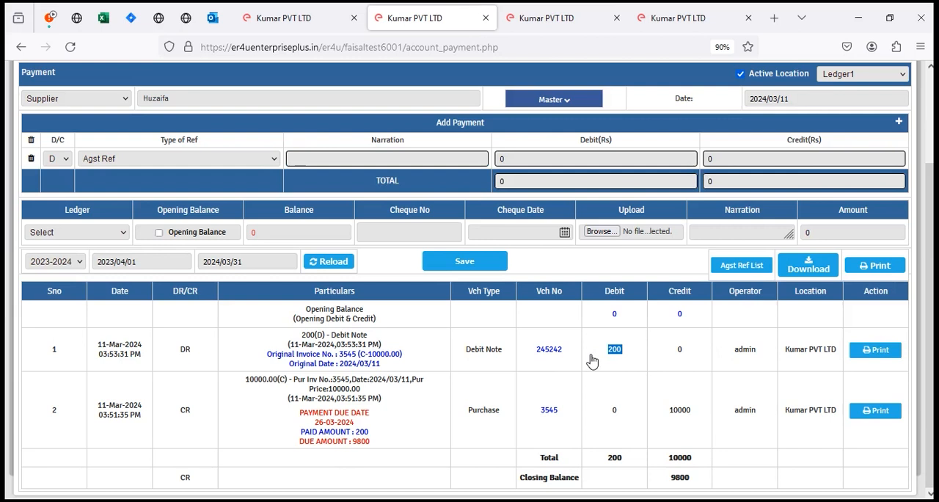
click(348, 264)
click(213, 210)
key(BackSpace)
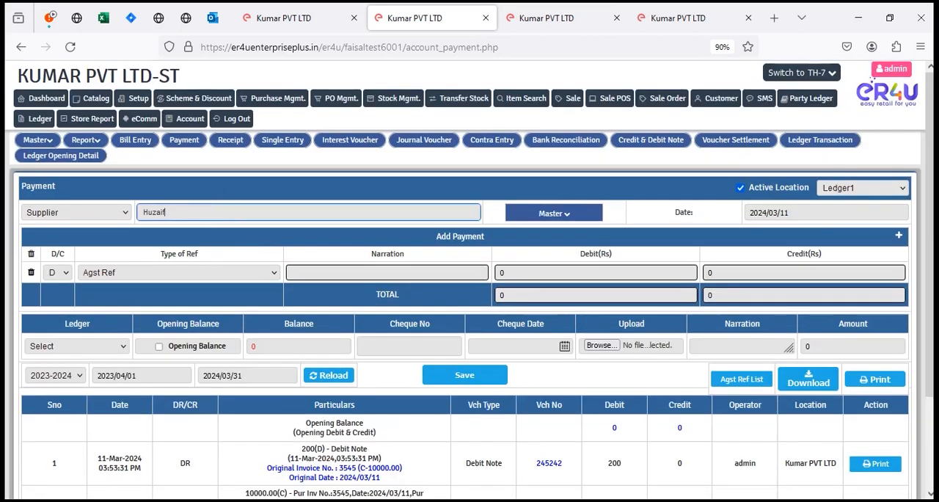
click(191, 228)
scroll(530, 286, down, 3)
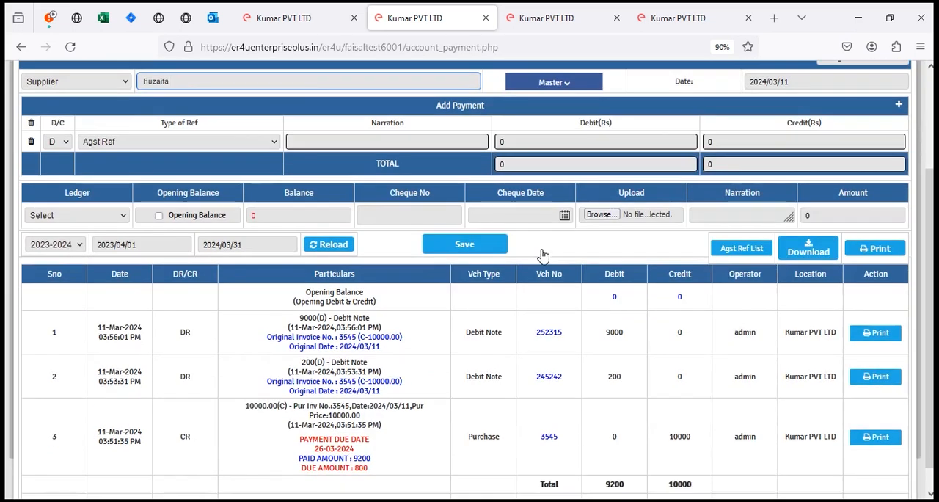
double_click(638, 335)
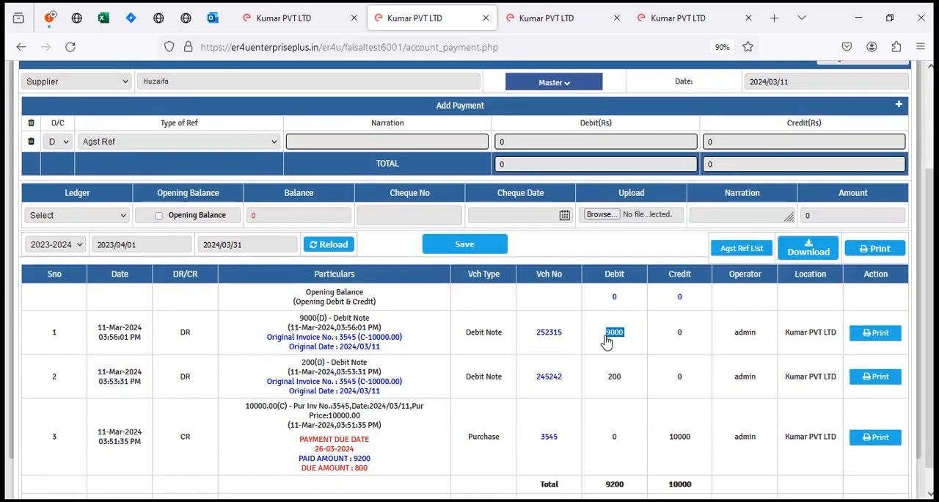